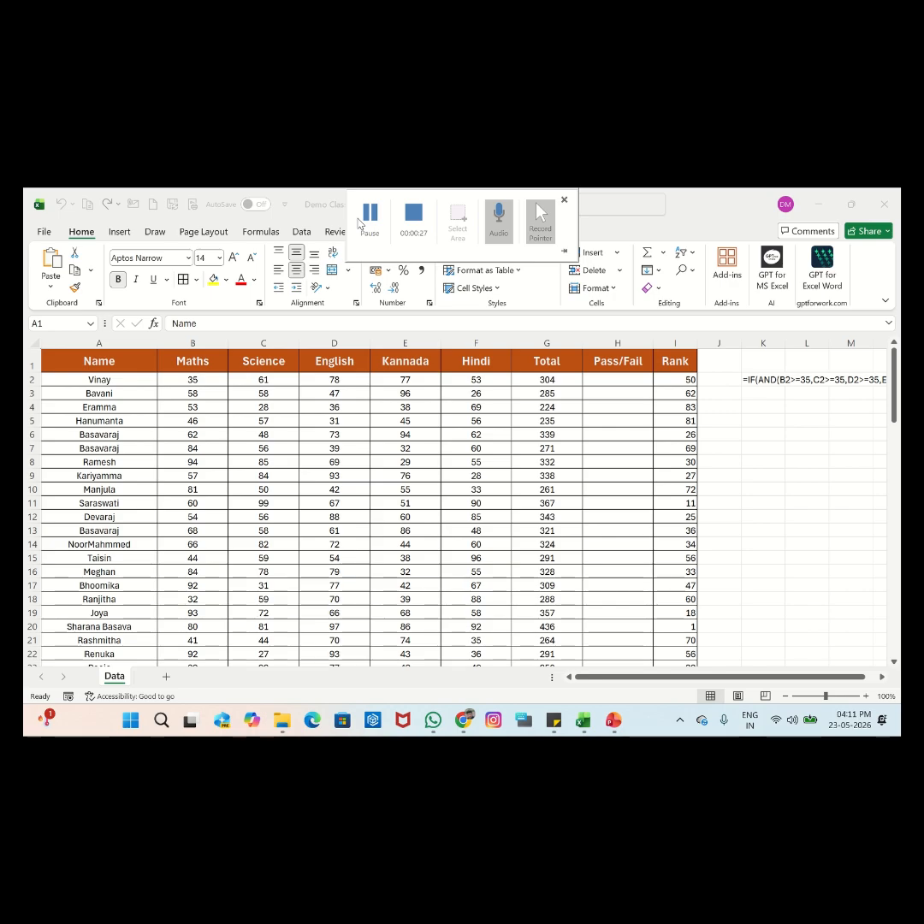
# Examine the student marks table across its subject and Total columns
pyautogui.click(557, 397)
pyautogui.press('Right')
pyautogui.press('Down')
pyautogui.press('Down')
pyautogui.press('Right')
pyautogui.press('Right')
pyautogui.press('Right')
pyautogui.press('Right')
pyautogui.press('Right')
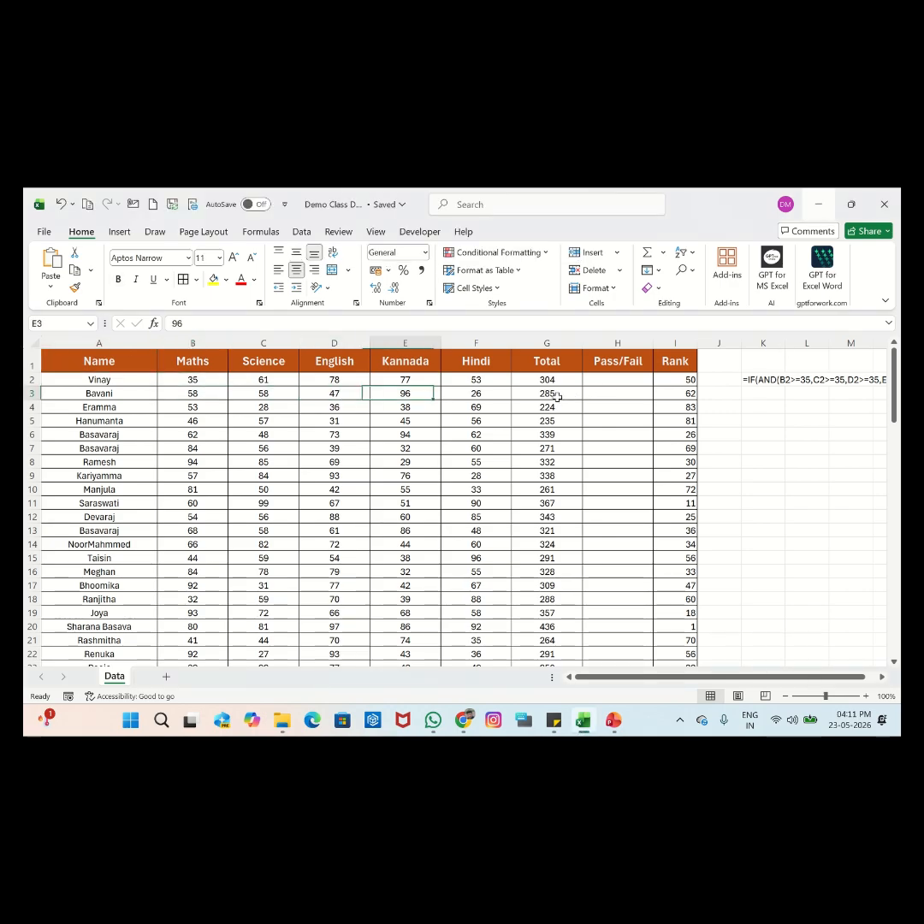
pyautogui.press('Down')
pyautogui.press('Down')
pyautogui.press('Down')
pyautogui.press('Down')
pyautogui.press('Down')
pyautogui.press('Down')
pyautogui.press('Down')
pyautogui.press('Down')
pyautogui.press('Down')
pyautogui.press('Down')
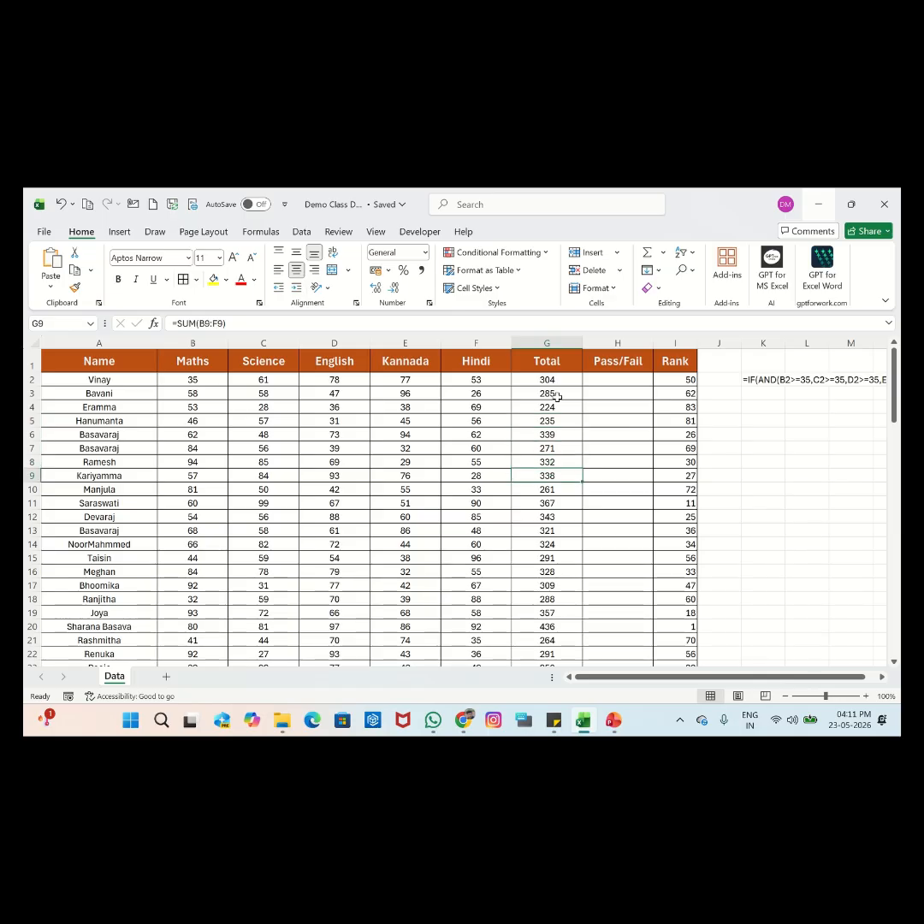
# Apply a Top 10 Items conditional formatting rule to the Total values with Green Fill with Dark Green Text
pyautogui.hotkey('ctrl', 'Up')
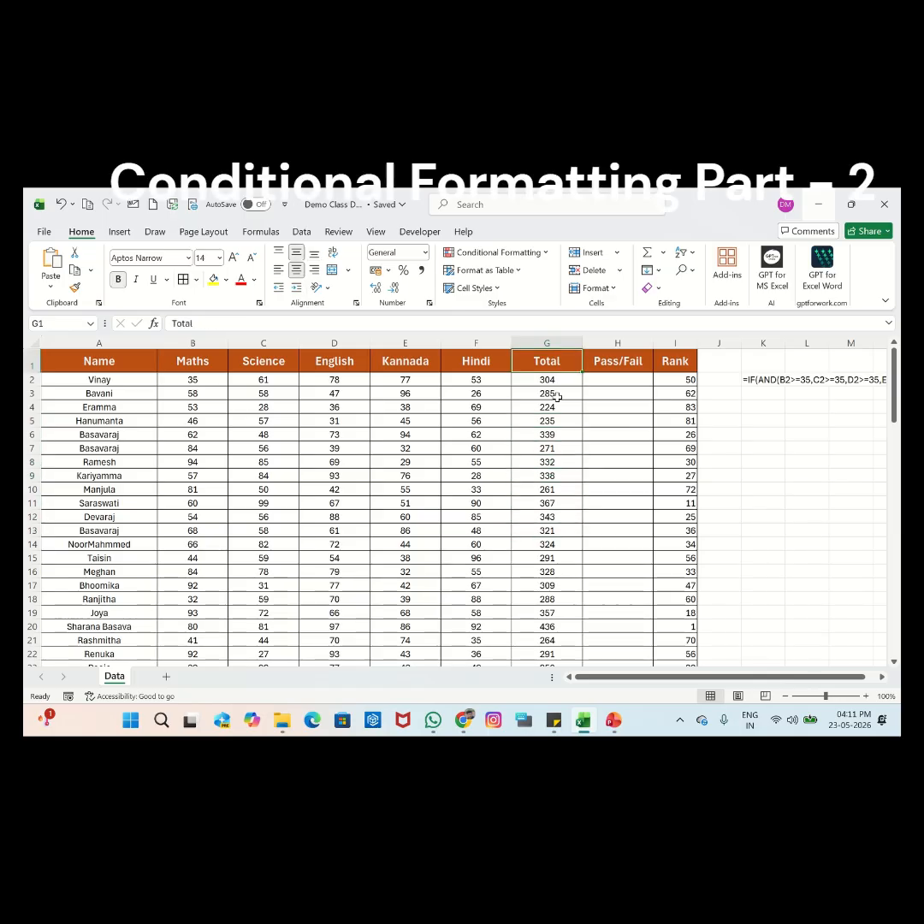
pyautogui.press('Down')
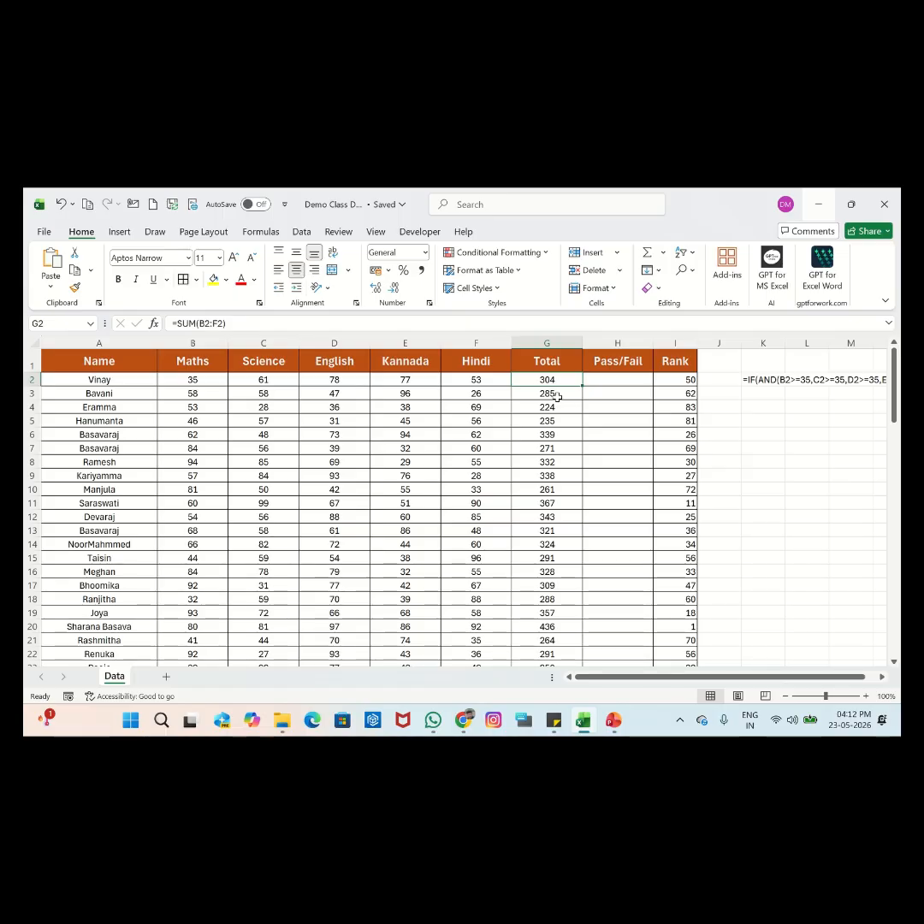
pyautogui.hotkey('ctrl', 'shift', 'Down')
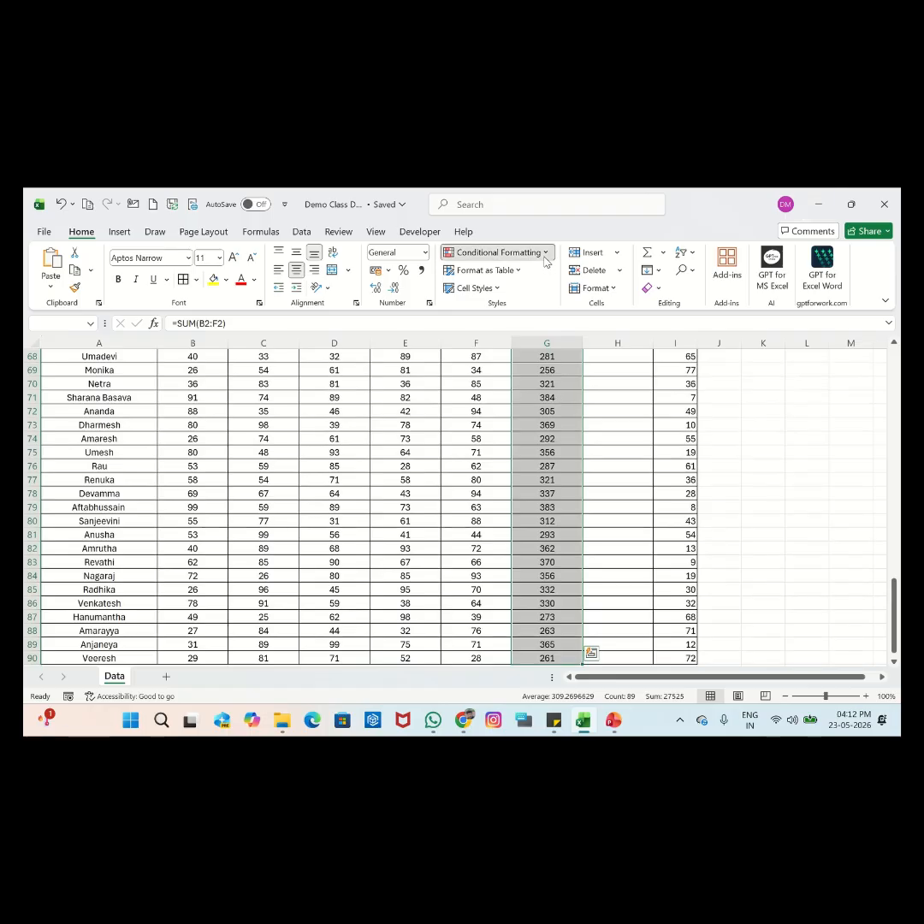
pyautogui.click(496, 253)
pyautogui.moveTo(543, 283)
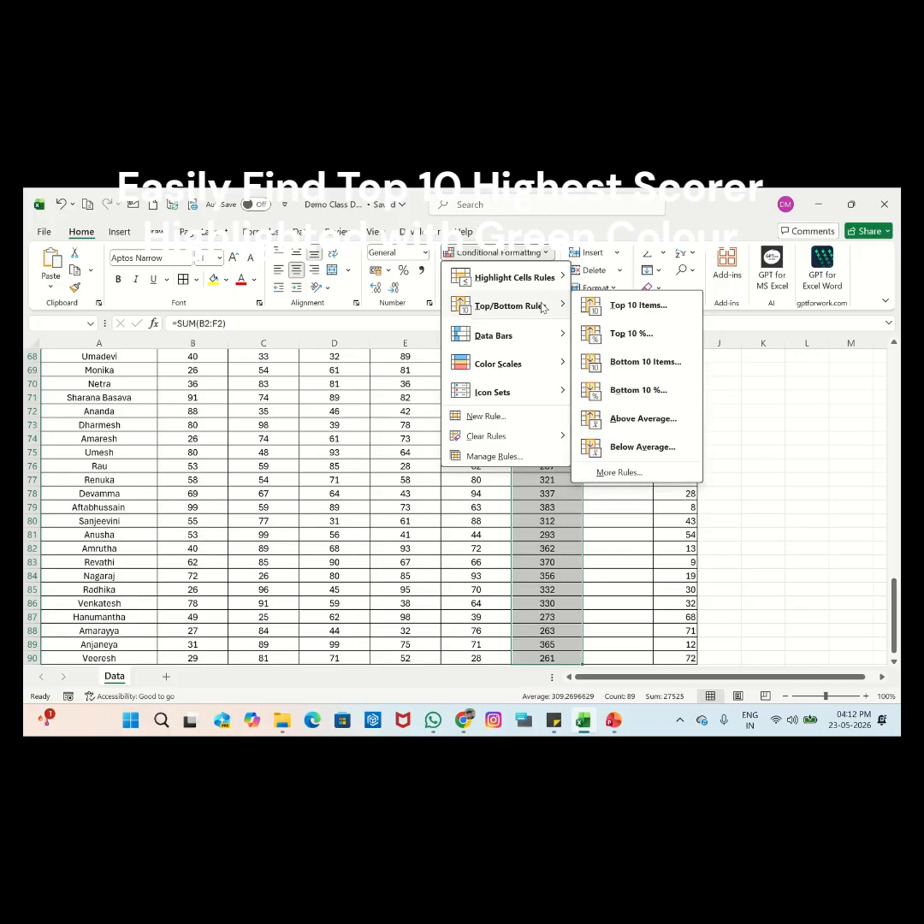
pyautogui.click(634, 315)
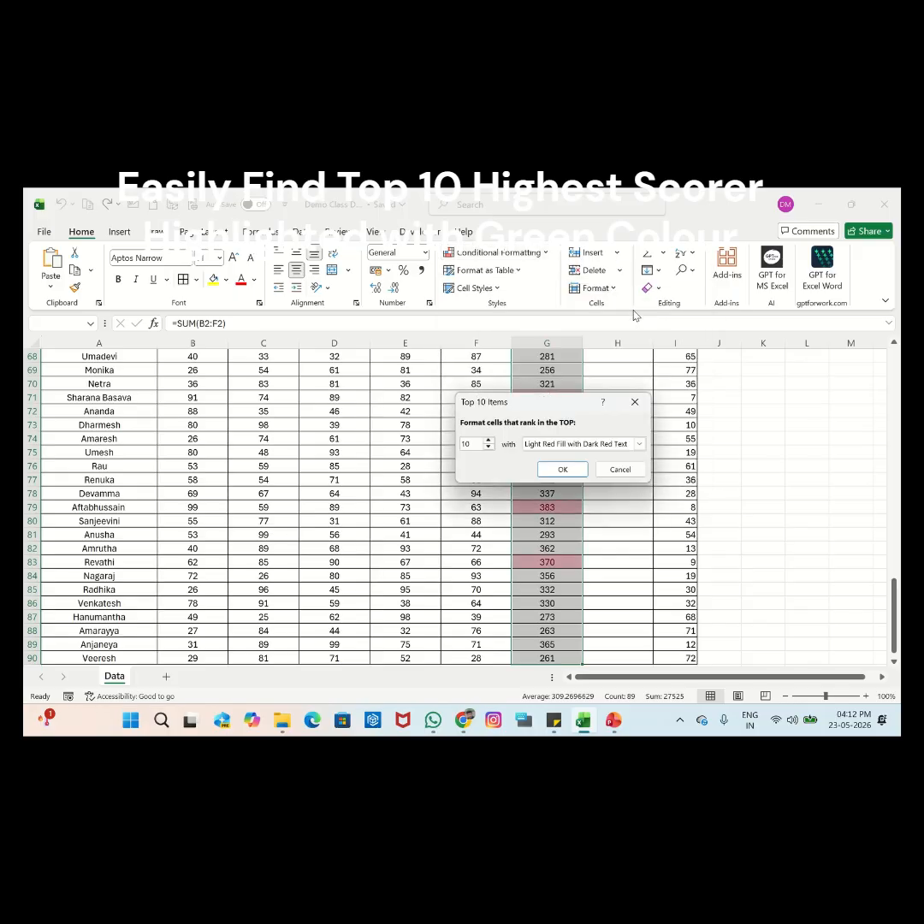
pyautogui.click(604, 444)
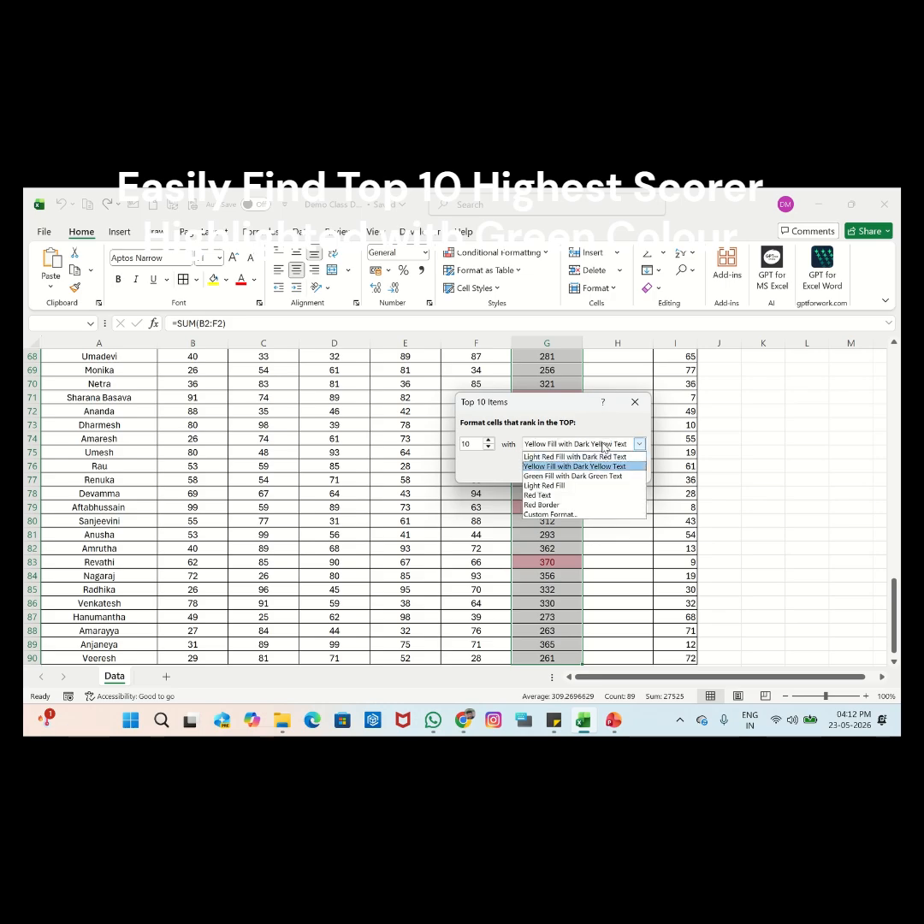
pyautogui.click(573, 476)
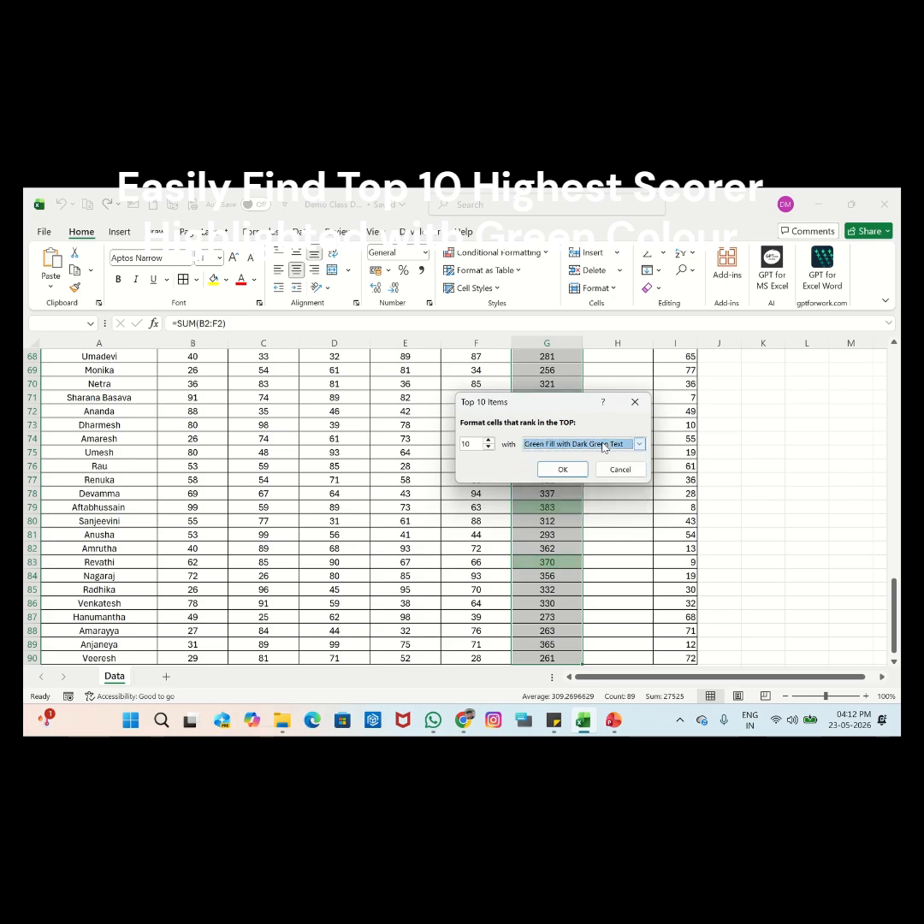
pyautogui.click(558, 469)
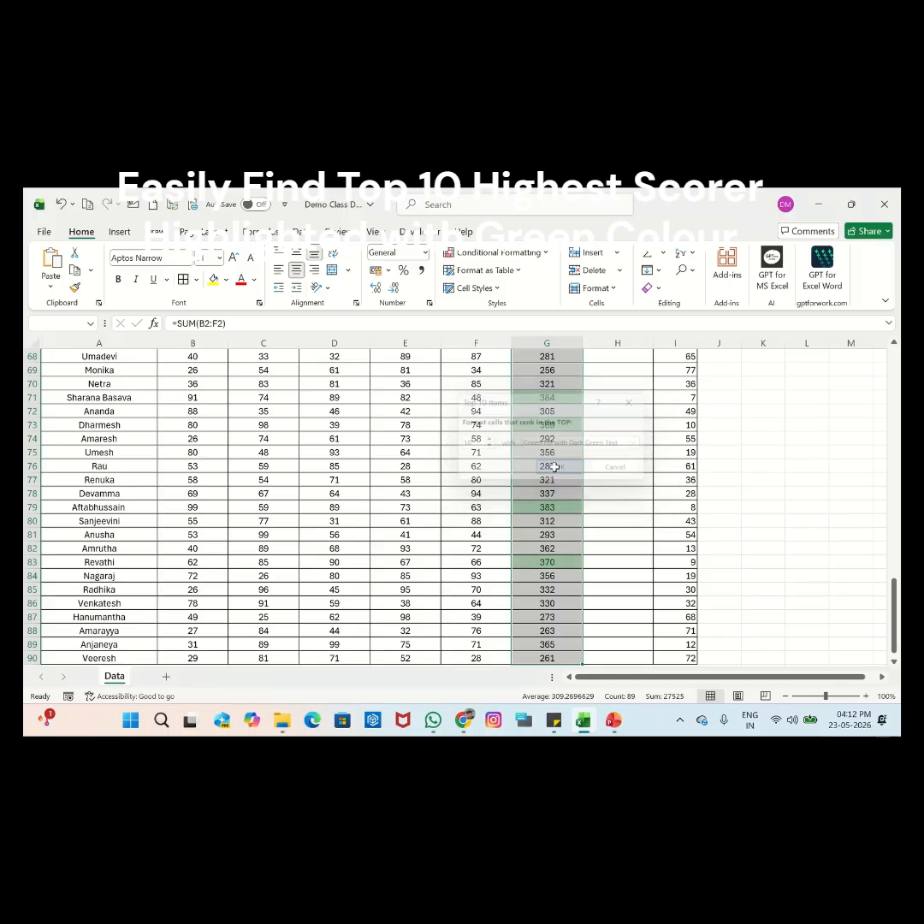
# Add a Bottom 10 Items conditional formatting rule to the Total values with Light Red Fill with Dark Red Text
pyautogui.click(497, 253)
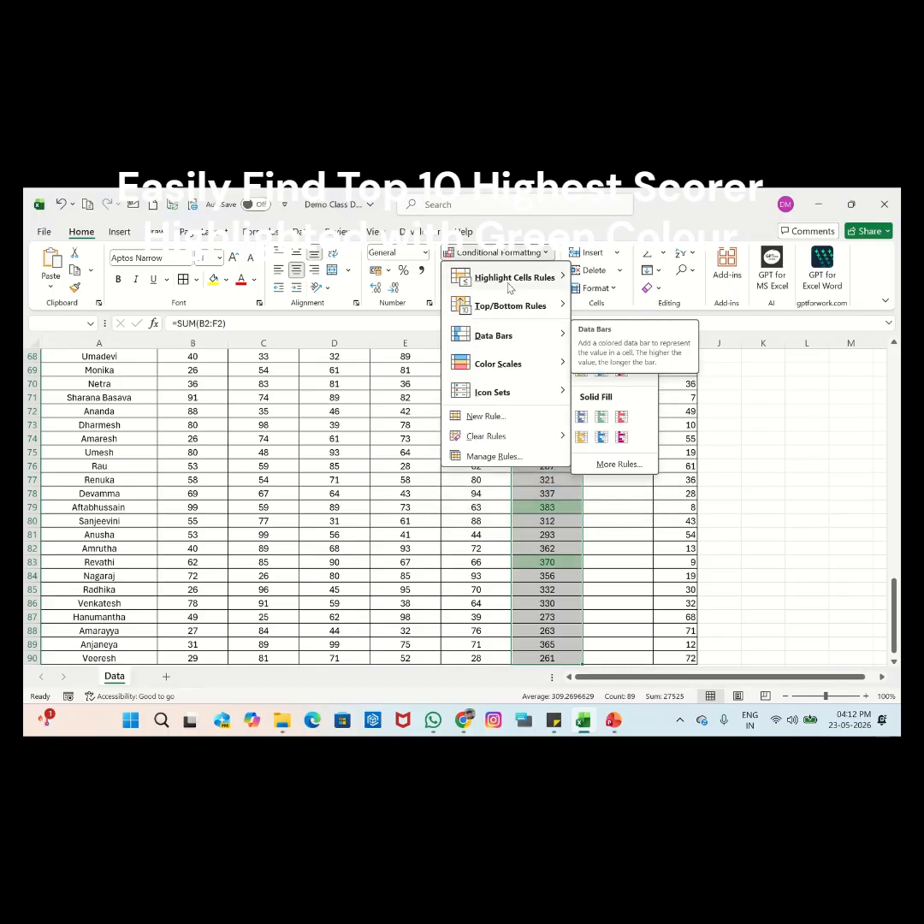
pyautogui.moveTo(564, 310)
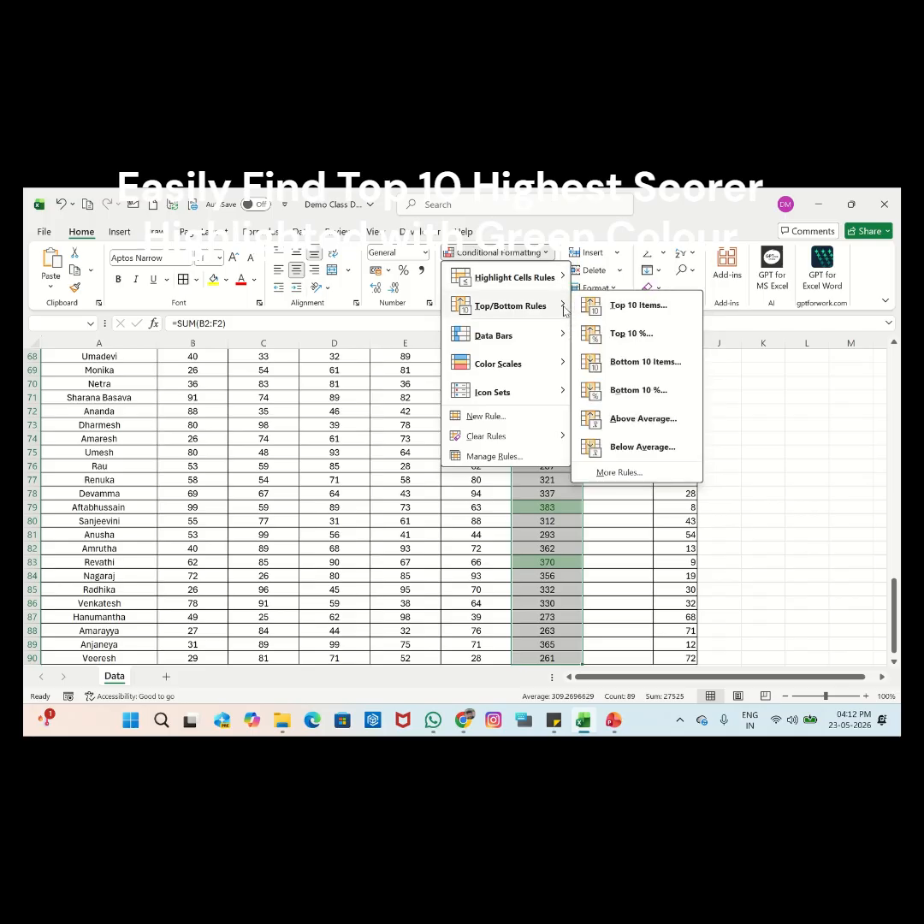
pyautogui.click(644, 362)
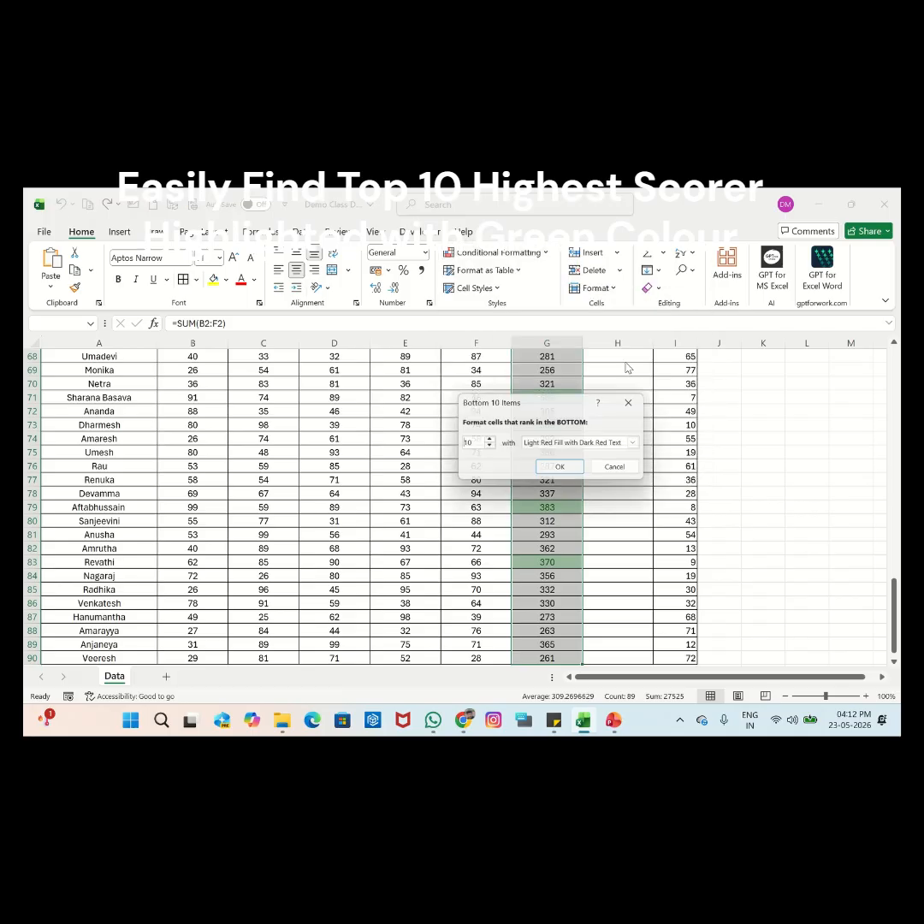
pyautogui.click(563, 471)
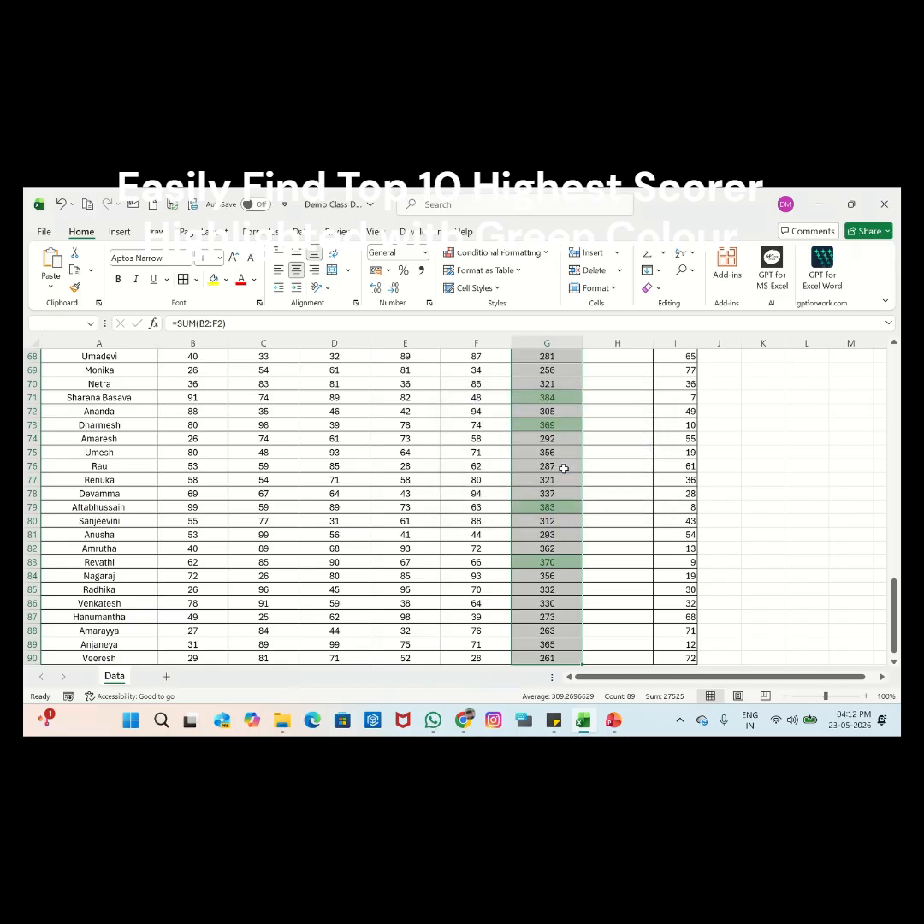
# Turn on filters for the header row of the marks table
pyautogui.hotkey('ctrl', 'Up')
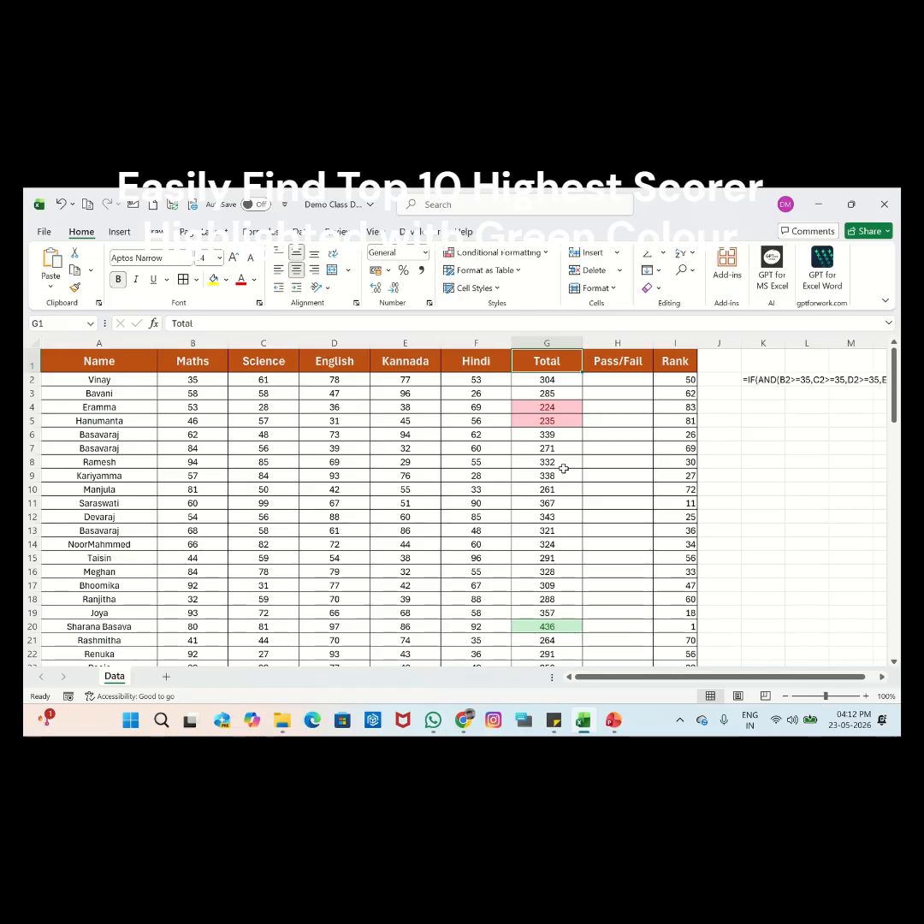
pyautogui.hotkey('alt', 'd')
pyautogui.press('f')
pyautogui.press('f')
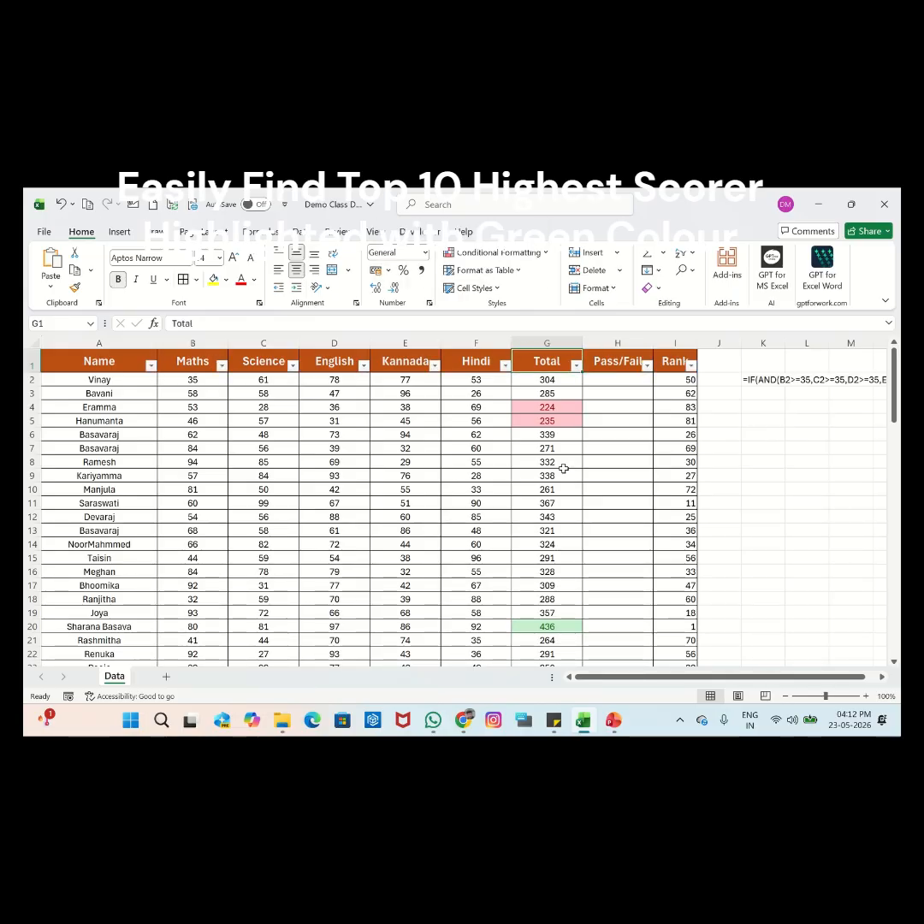
# Filter the Total column by the green cell color
pyautogui.hotkey('alt', 'Down')
pyautogui.press('Down')
pyautogui.press('Down')
pyautogui.press('Down')
pyautogui.press('Down')
pyautogui.press('Down')
pyautogui.press('Down')
pyautogui.press('Up')
pyautogui.press('Right')
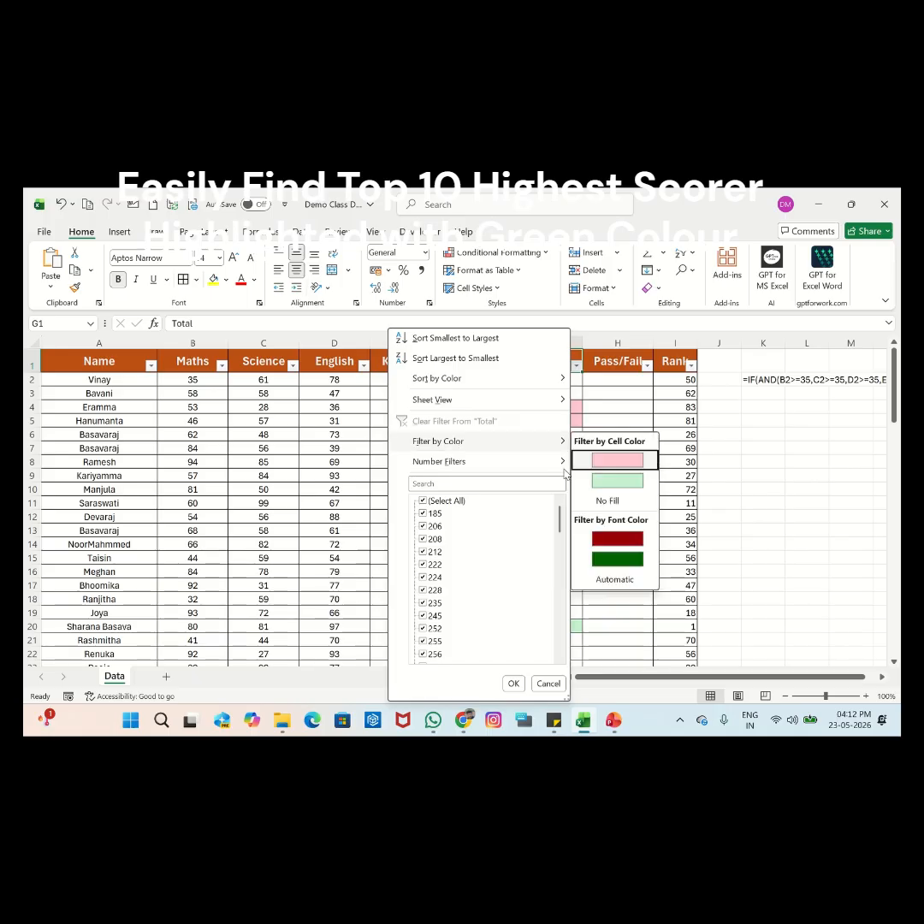
pyautogui.press('Down')
pyautogui.press('Return')
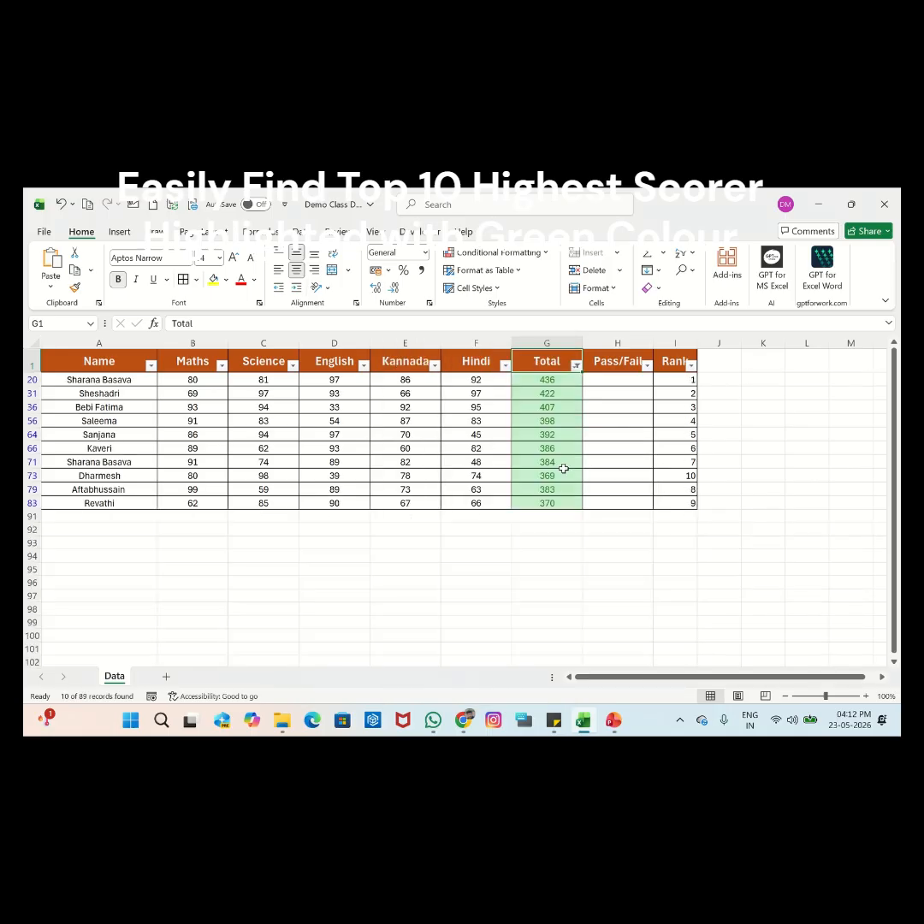
# Examine the Rank and Total values of the filtered top-scoring students
pyautogui.press('Down')
pyautogui.press('Right')
pyautogui.press('Right')
pyautogui.hotkey('ctrl', 'shift', 'Down')
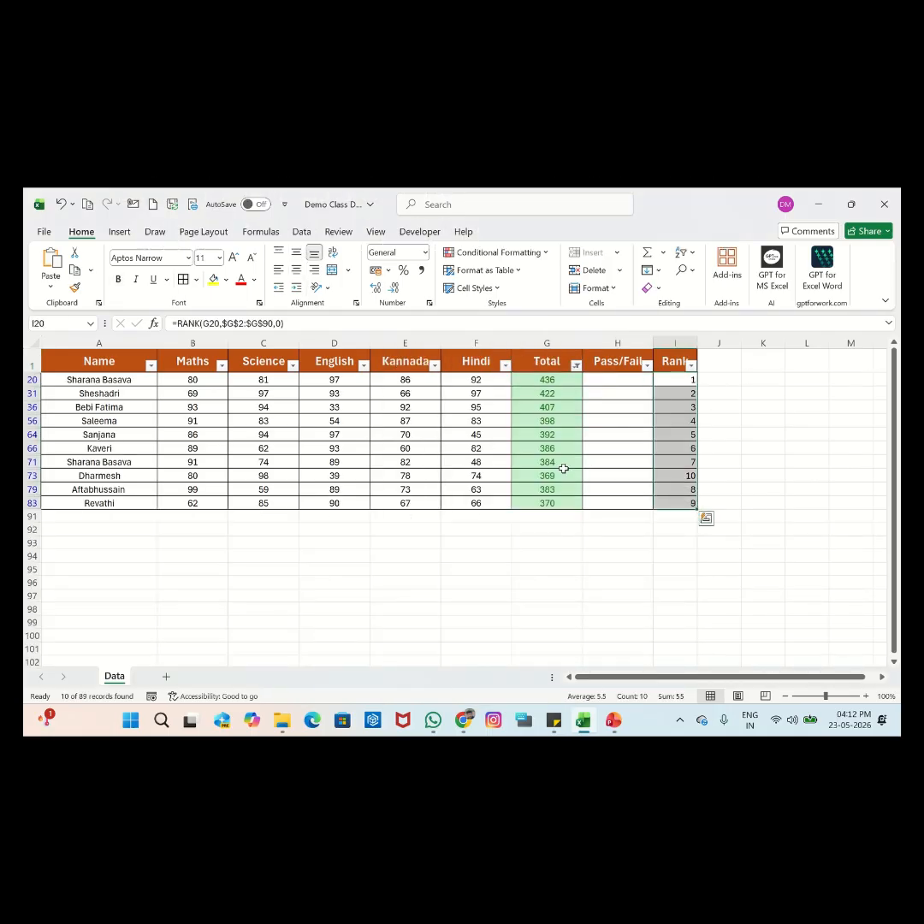
pyautogui.press('Down')
pyautogui.press('Down')
pyautogui.press('Down')
pyautogui.press('Down')
pyautogui.press('Down')
pyautogui.press('Down')
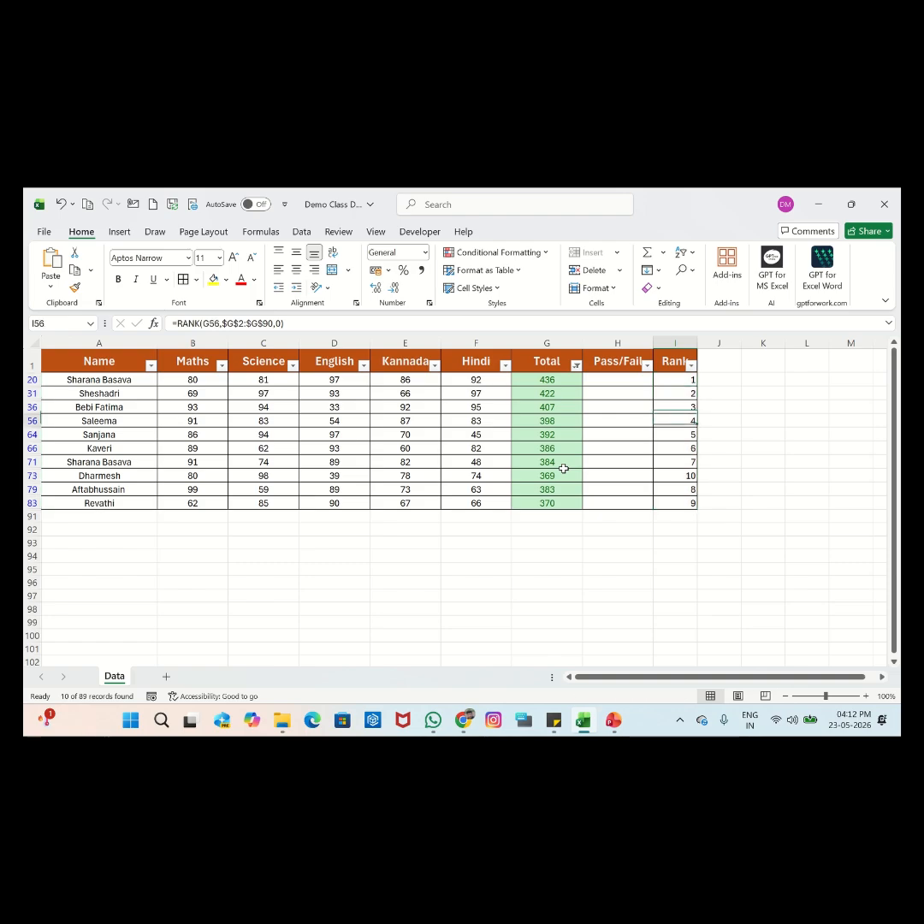
pyautogui.press('Down')
pyautogui.press('Down')
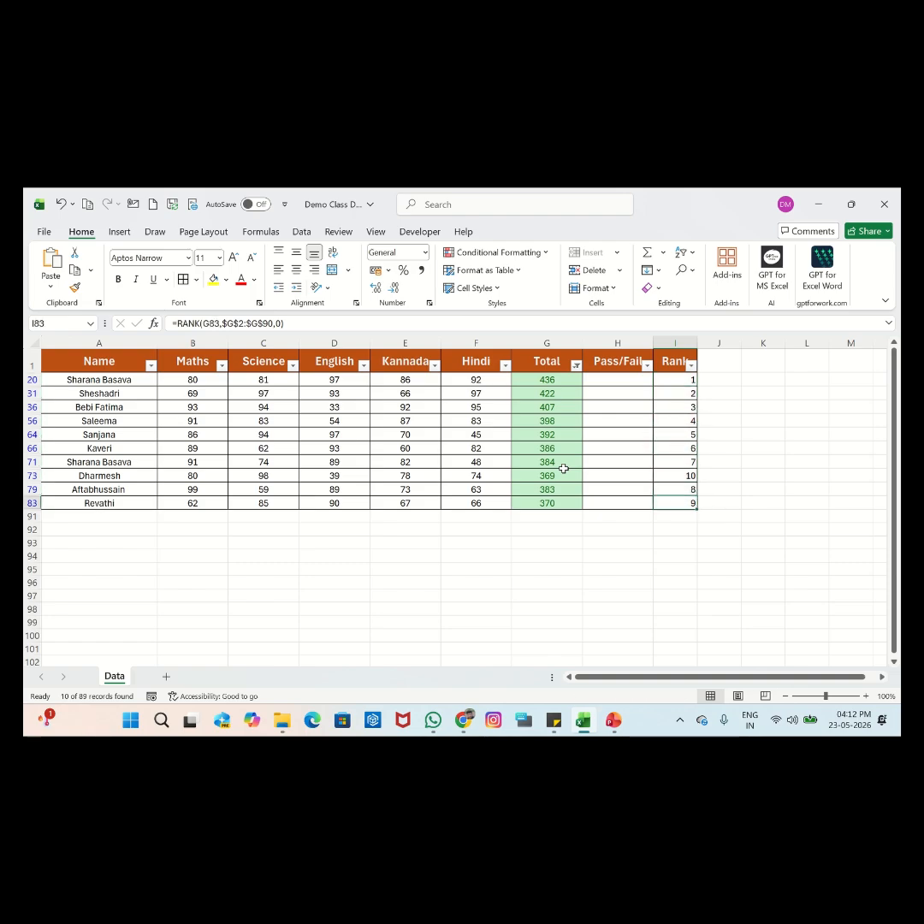
pyautogui.click(563, 472)
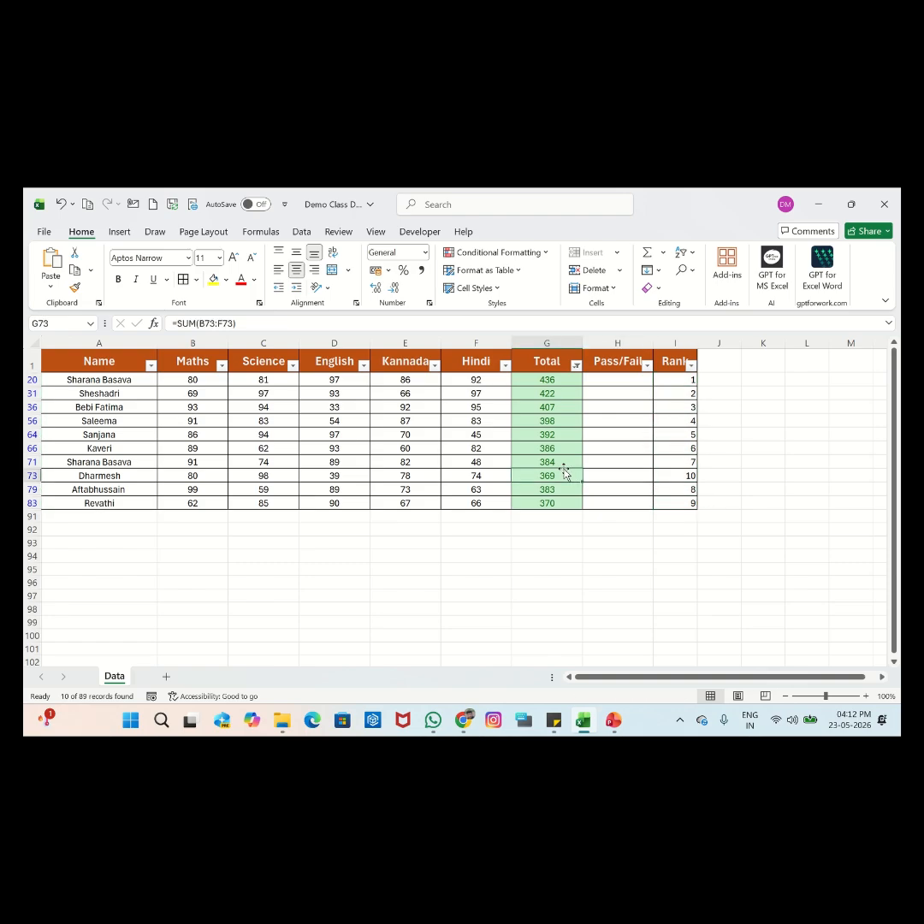
pyautogui.press('Right')
pyautogui.press('Right')
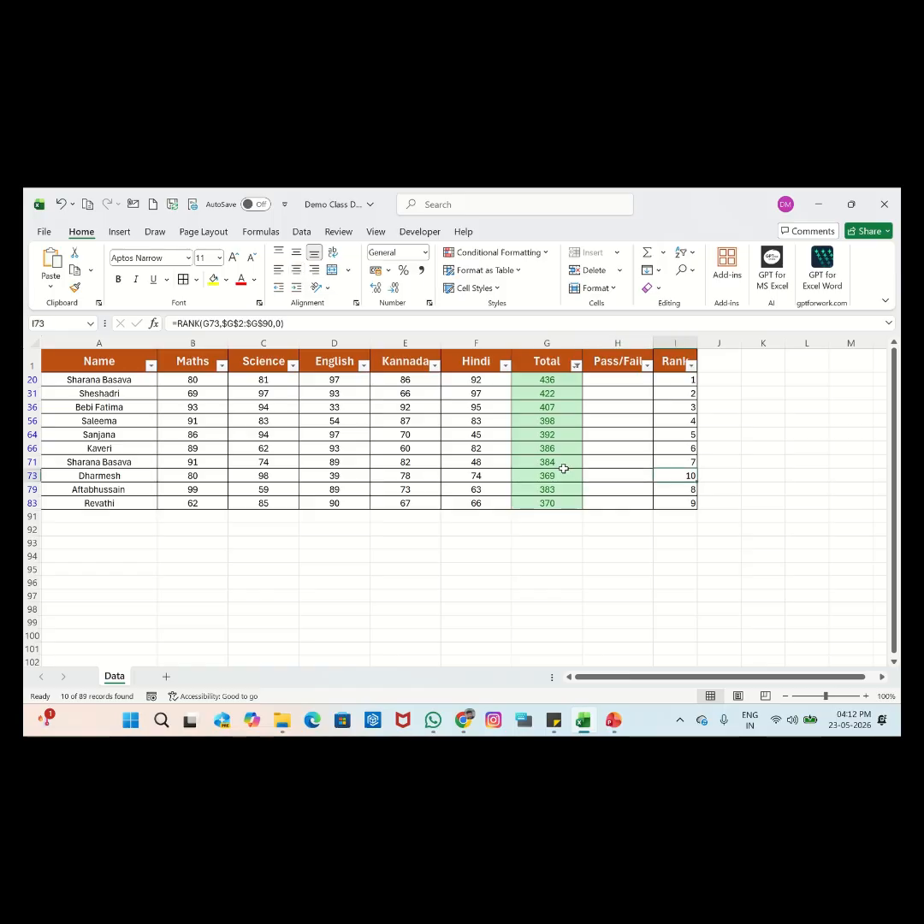
pyautogui.hotkey('ctrl', 'Up')
pyautogui.press('Down')
pyautogui.press('Left')
pyautogui.press('Left')
pyautogui.hotkey('ctrl', 'shift', 'Down')
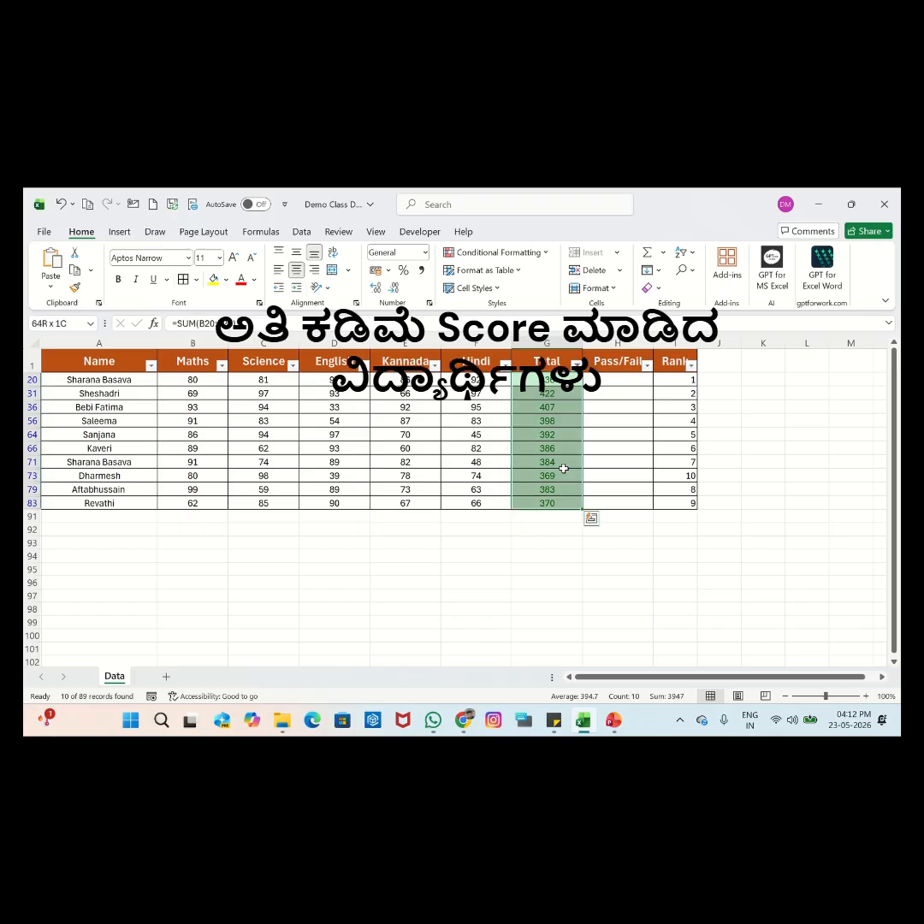
# Switch the Total column's color filter to the light red cell color
pyautogui.hotkey('ctrl', 'Up')
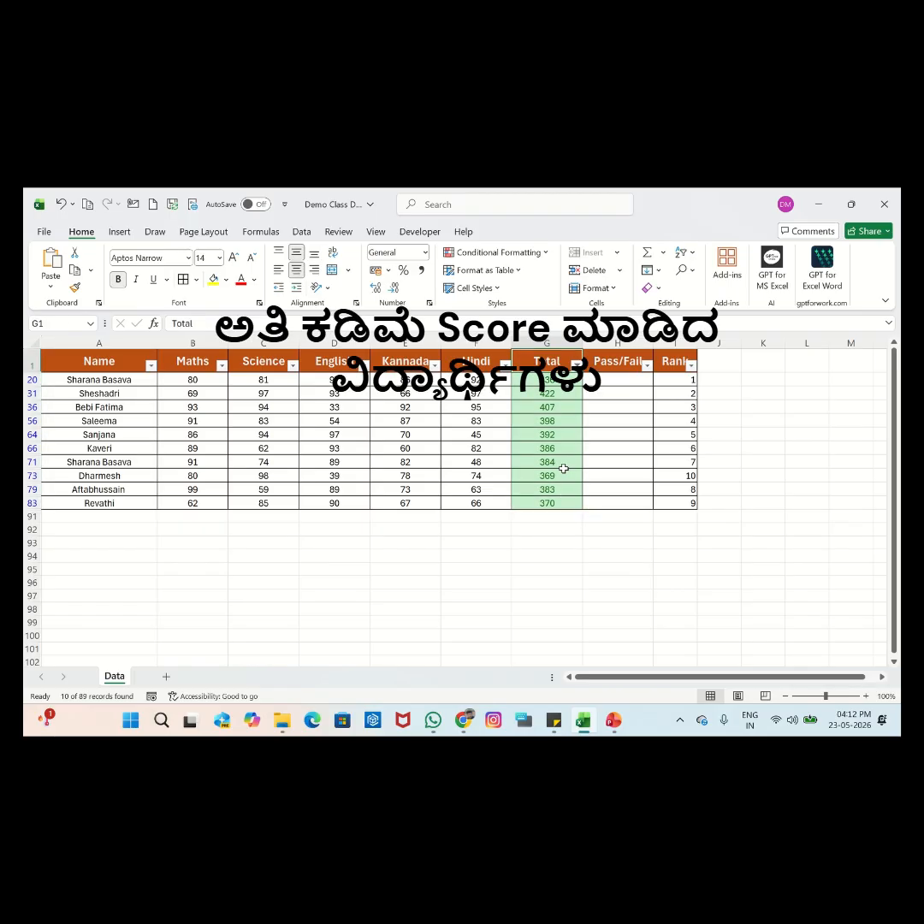
pyautogui.hotkey('alt', 'Down')
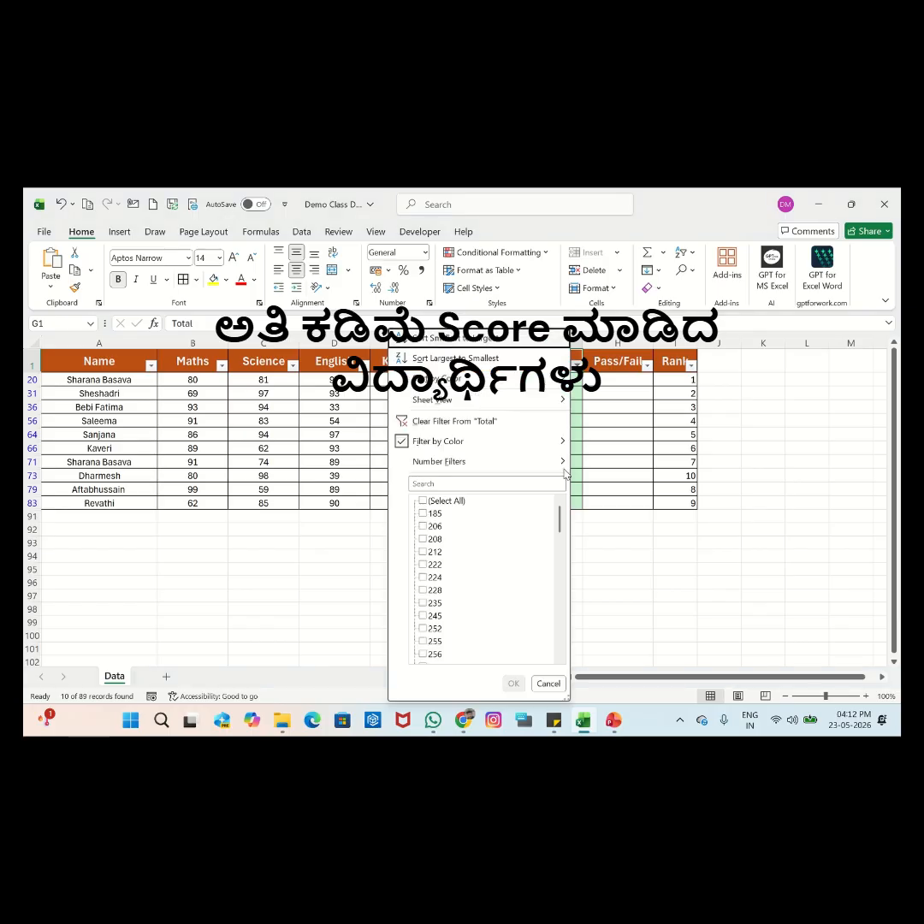
pyautogui.press('Down')
pyautogui.press('Down')
pyautogui.press('Down')
pyautogui.press('Down')
pyautogui.press('Down')
pyautogui.press('Right')
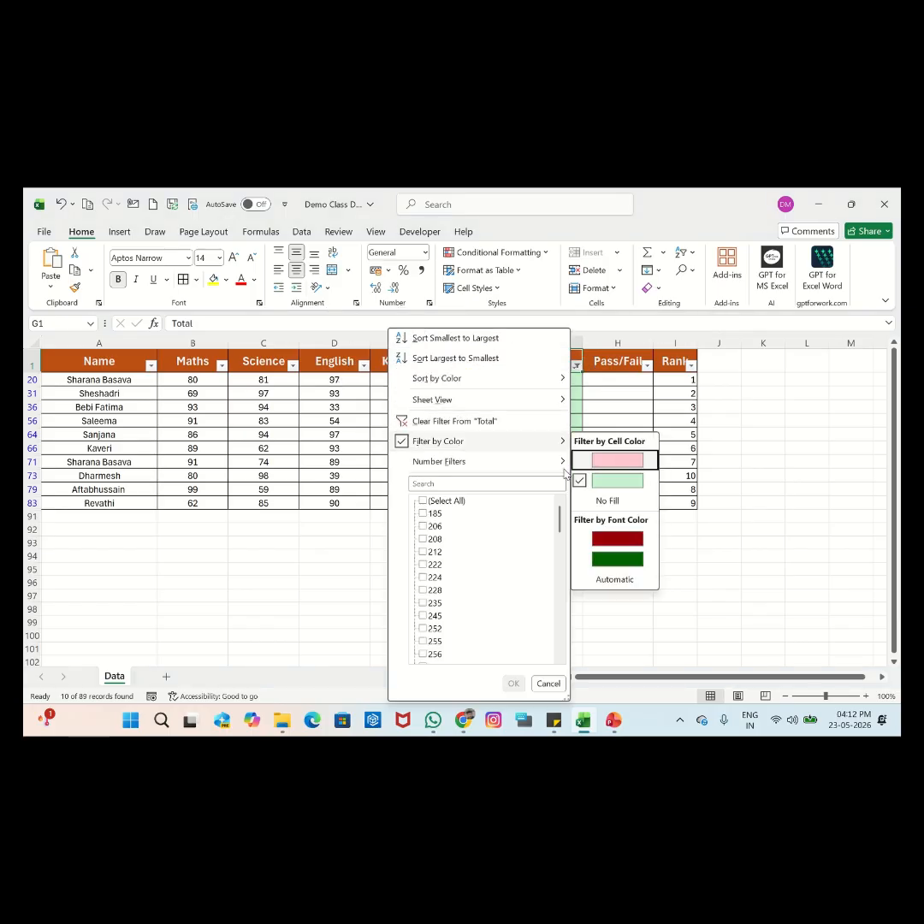
pyautogui.press('Return')
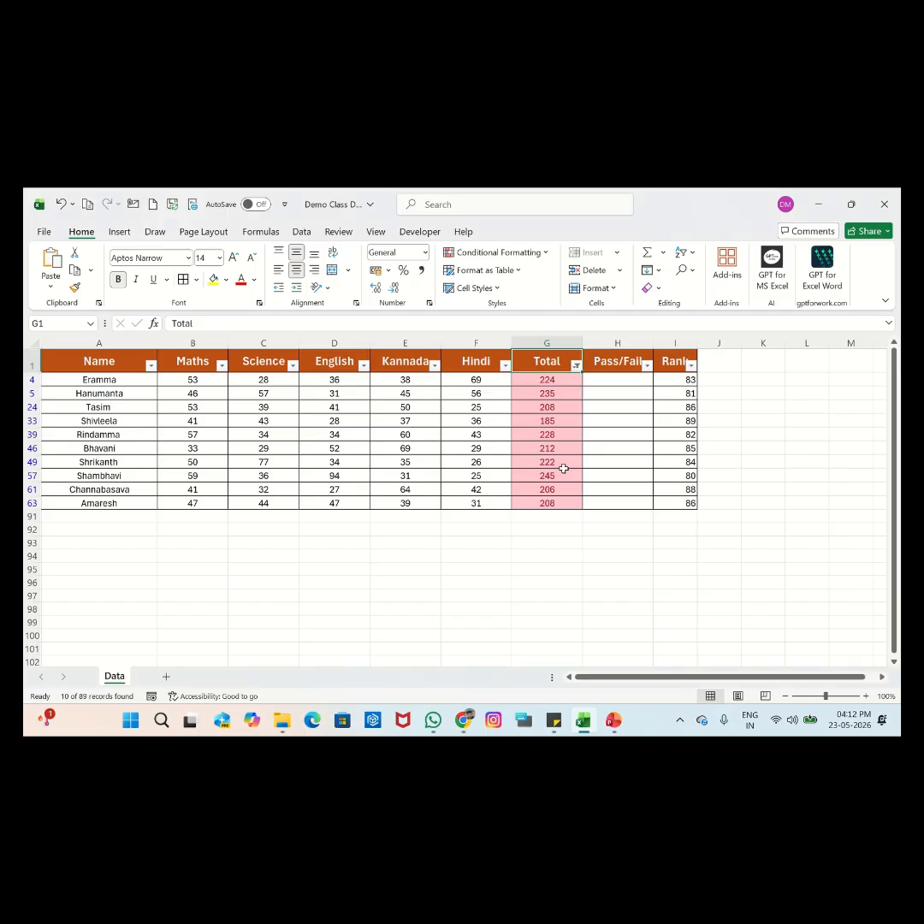
# Examine the Rank and Total values of the filtered lowest-scoring students
pyautogui.press('Down')
pyautogui.press('Right')
pyautogui.press('Right')
pyautogui.hotkey('ctrl', 'shift', 'Down')
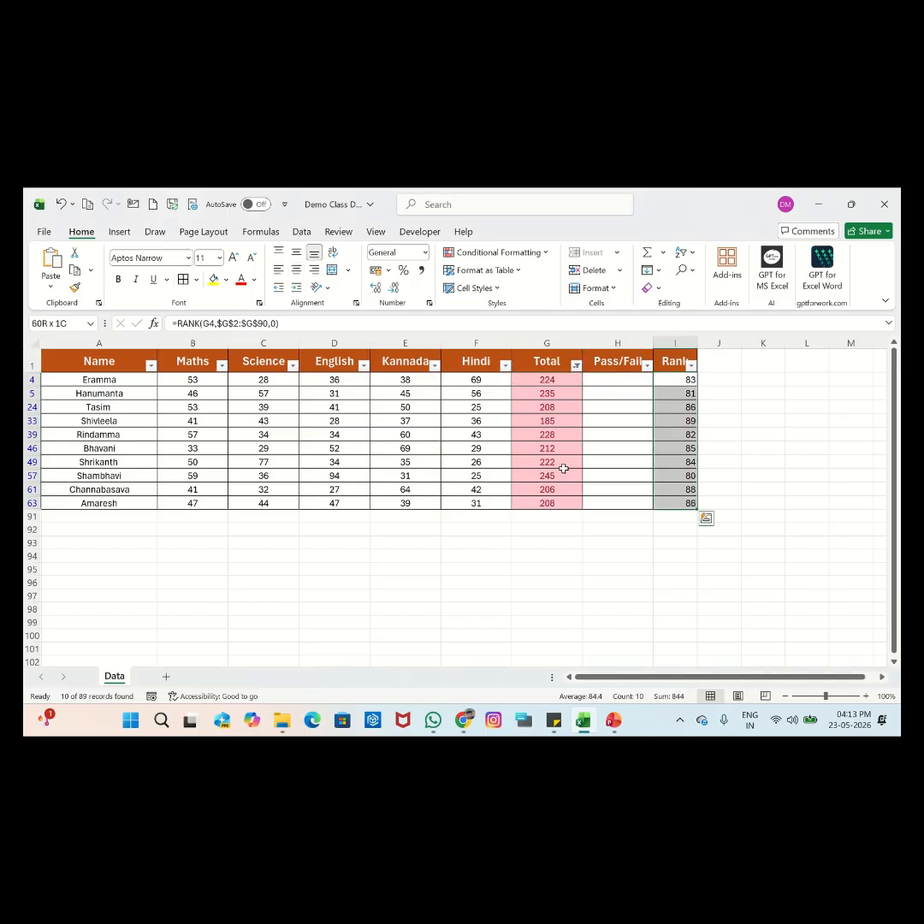
pyautogui.press('Left')
pyautogui.press('Left')
pyautogui.hotkey('ctrl', 'shift', 'Down')
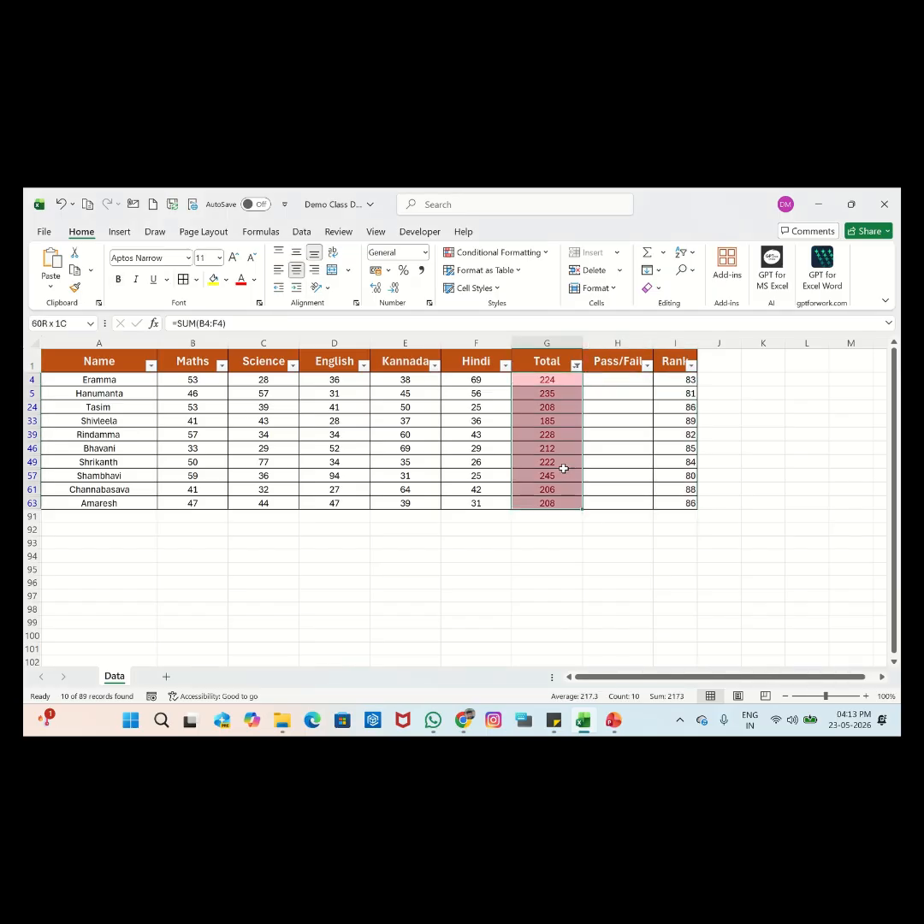
# Remove the filters from the marks table so that all student rows are shown
pyautogui.press('Up')
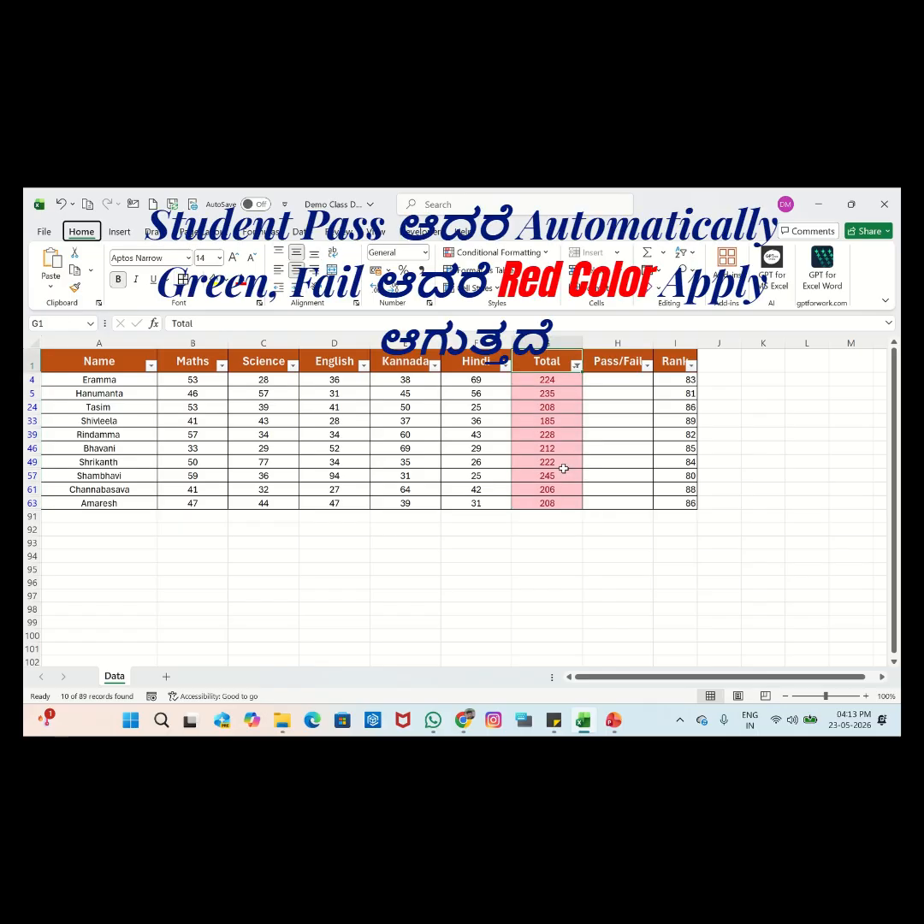
pyautogui.hotkey('ctrl', 'shift', 'l')
# Examine the full Pass/Fail IF formula text stored in cell K2, leaving the cell unedited
pyautogui.press('Down')
pyautogui.press('Right')
pyautogui.press('Right')
pyautogui.press('Right')
pyautogui.press('Right')
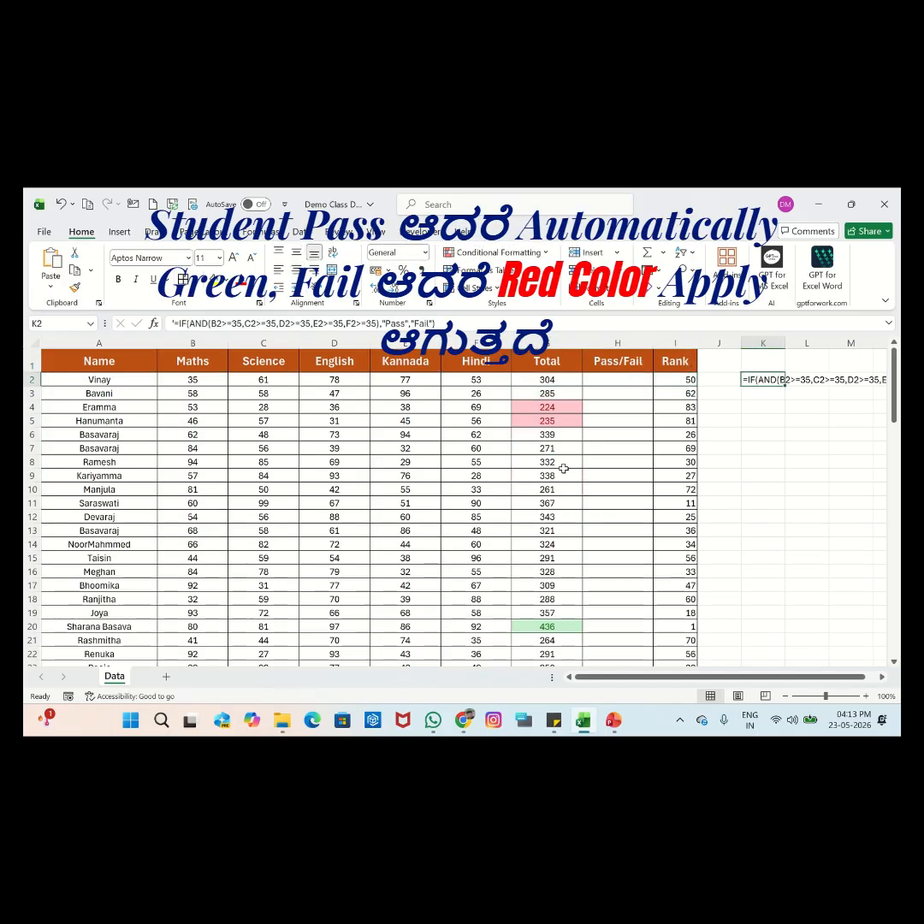
pyautogui.press('F2')
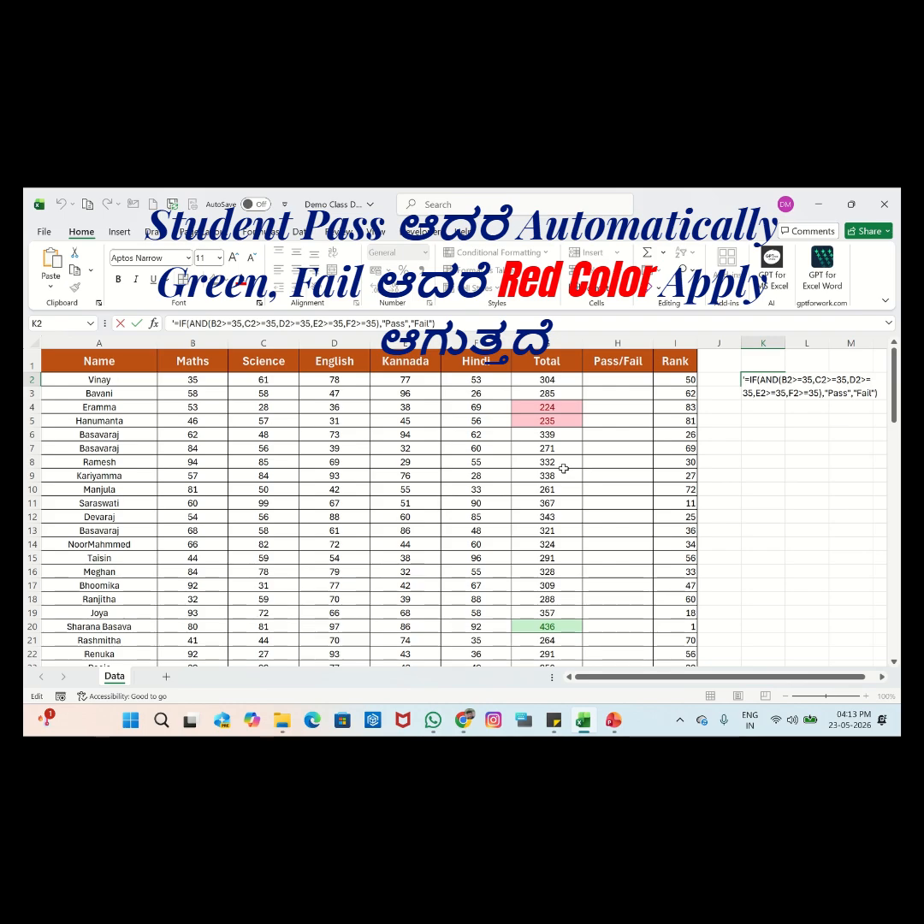
pyautogui.hotkey('ctrl', 'a')
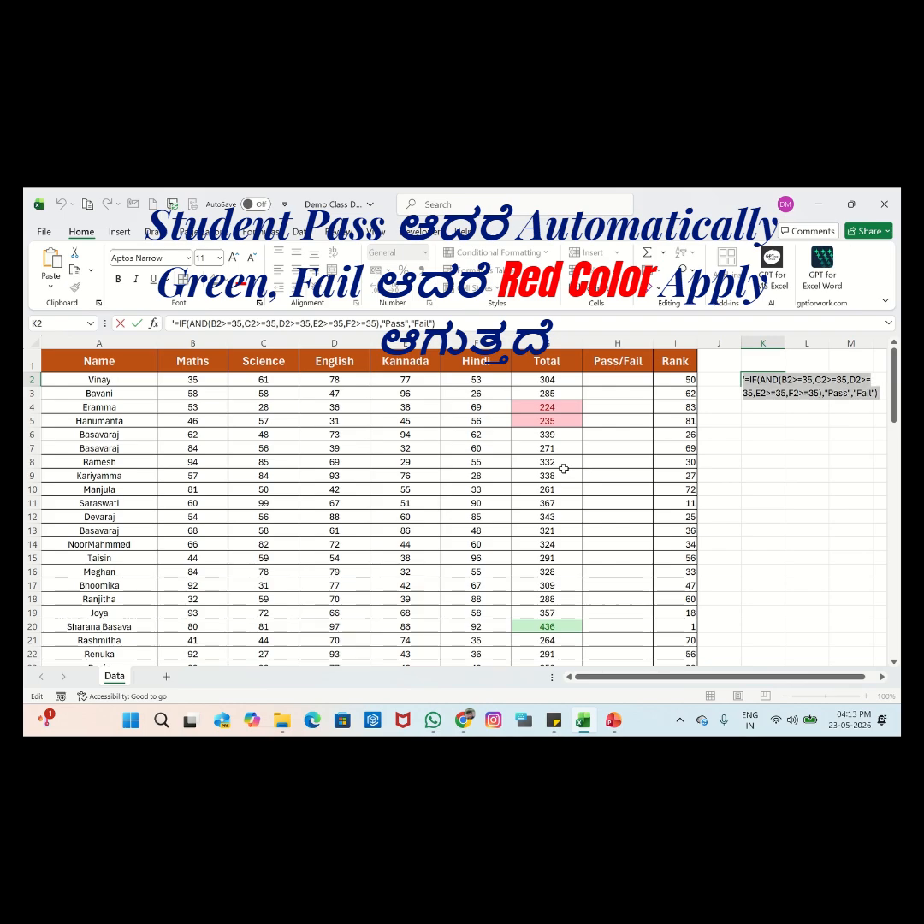
pyautogui.press('Escape')
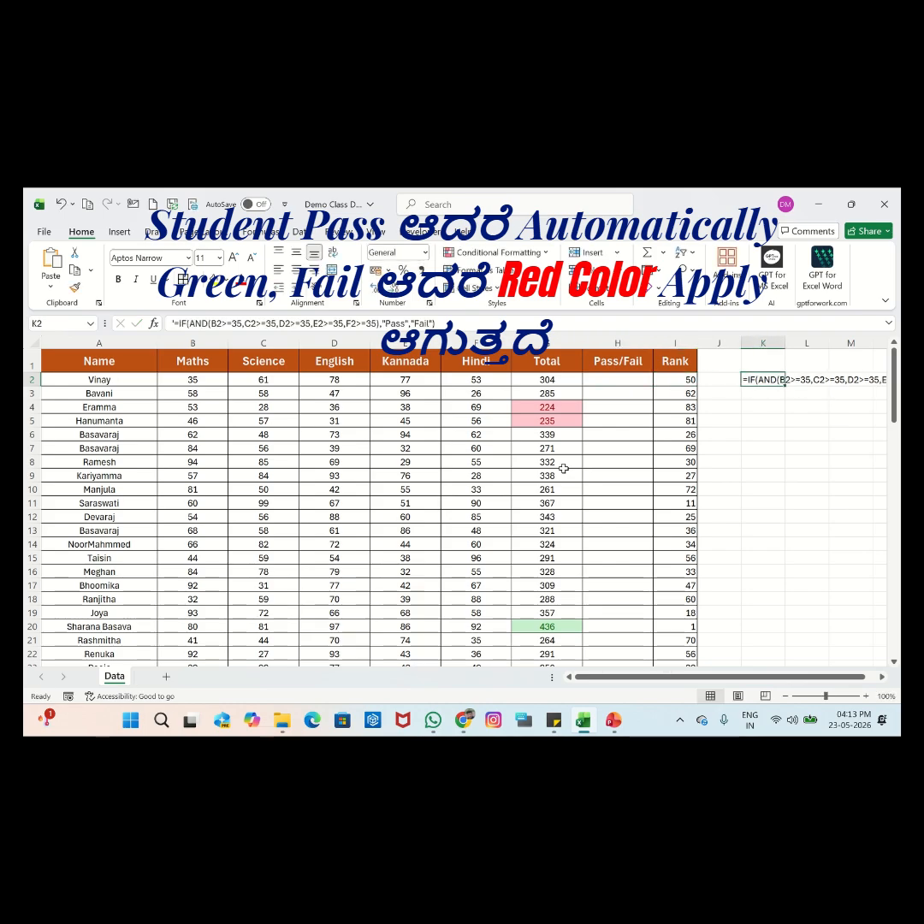
# Copy the formula text from K2, without its leading apostrophe, into H2 as =IF(AND(B2>=35,C2>=35,D2>=35,E2>=35,F2>=35),"Pass","Fail")
pyautogui.press('F2')
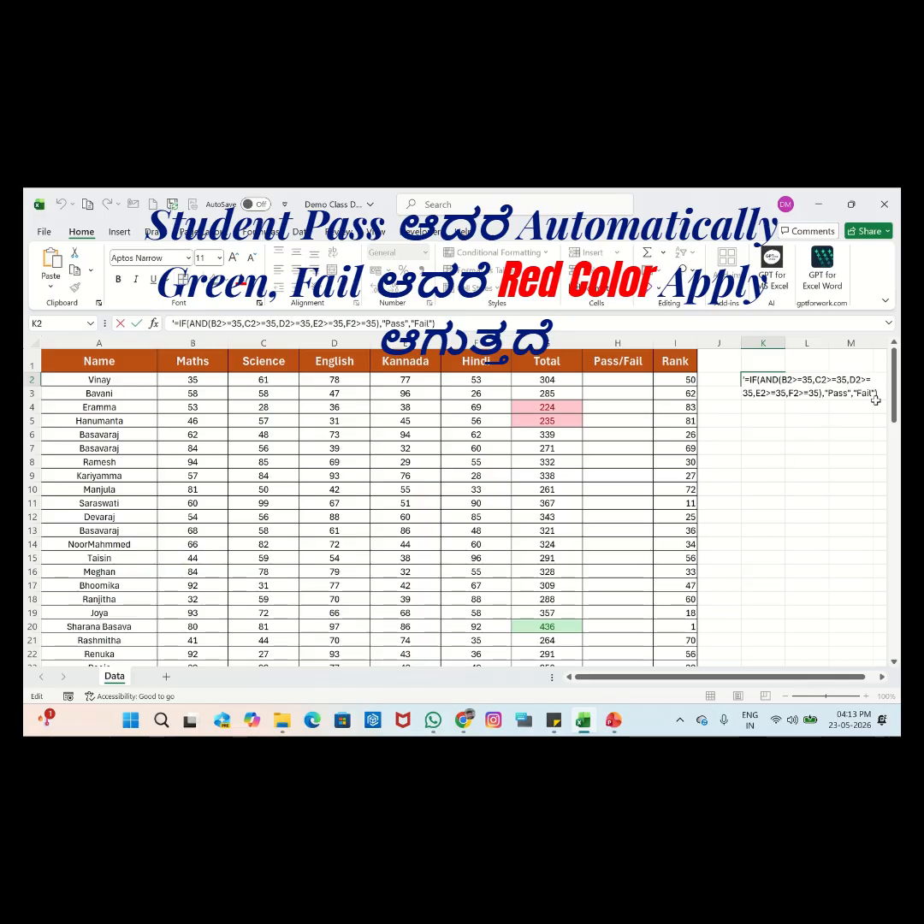
pyautogui.moveTo(875, 400); pyautogui.dragTo(744, 381)
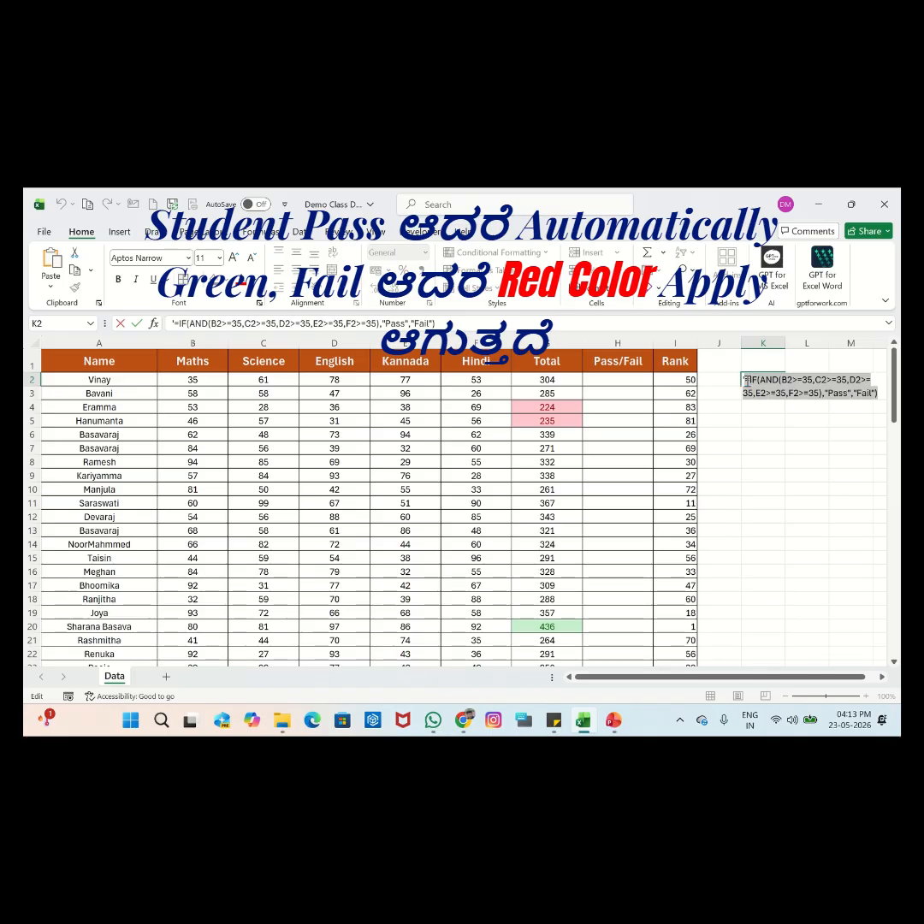
pyautogui.hotkey('ctrl', 'c')
pyautogui.press('Escape')
pyautogui.press('Left')
pyautogui.press('Left')
pyautogui.press('Left')
pyautogui.hotkey('ctrl', 'v')
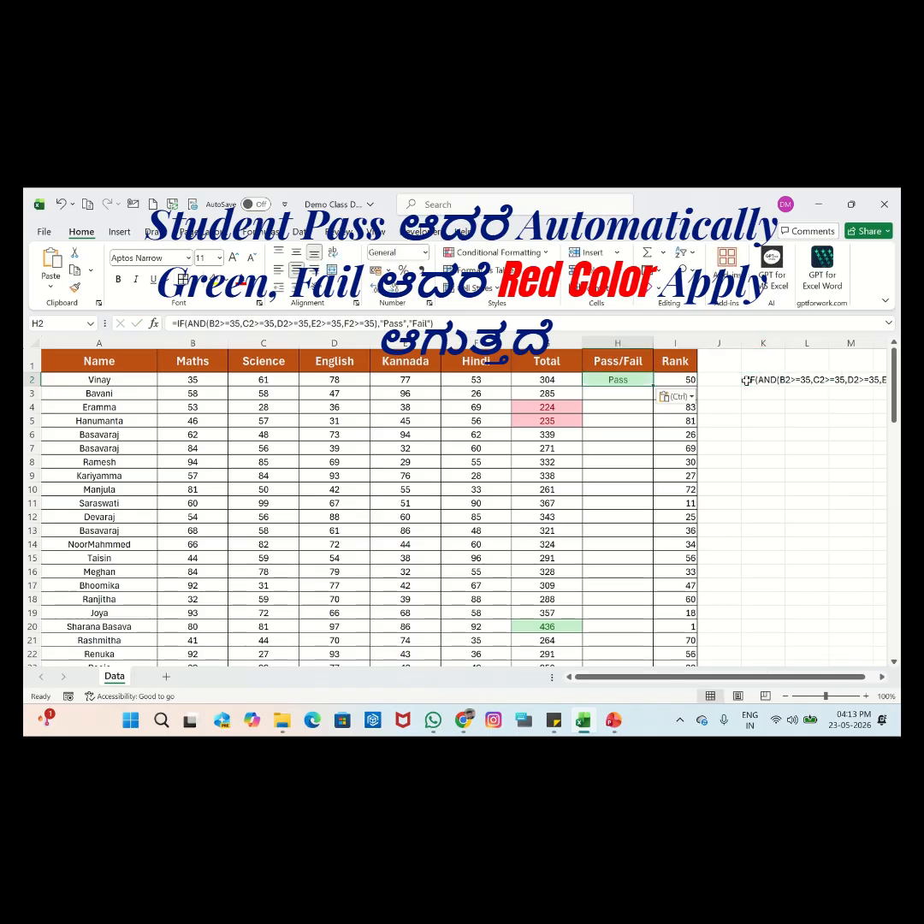
pyautogui.press('ctrl')
pyautogui.press('Escape')
# Fill the Pass/Fail formula from H2 down column H to the last student row
pyautogui.press('F2')
pyautogui.press('Escape')
pyautogui.press('Left')
pyautogui.hotkey('ctrl', 'Down')
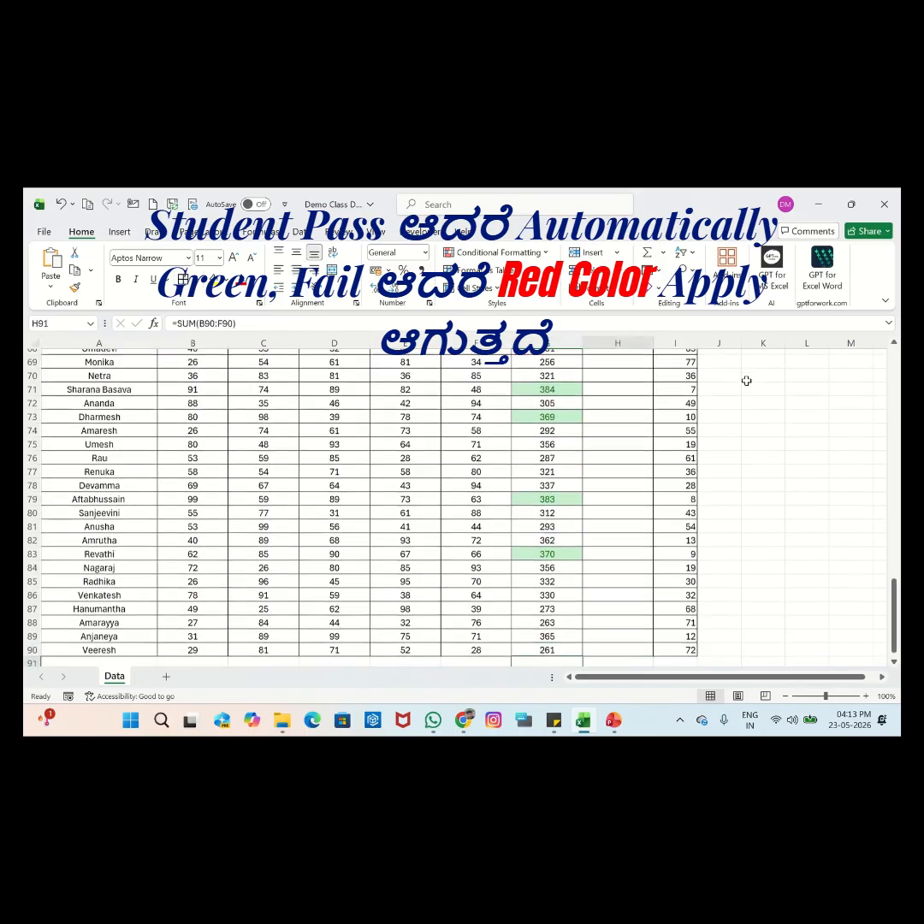
pyautogui.press('Right')
pyautogui.hotkey('ctrl', 'shift', 'Up')
pyautogui.hotkey('ctrl', 'd')
pyautogui.hotkey('ctrl', 'd')
pyautogui.hotkey('ctrl', 'Up')
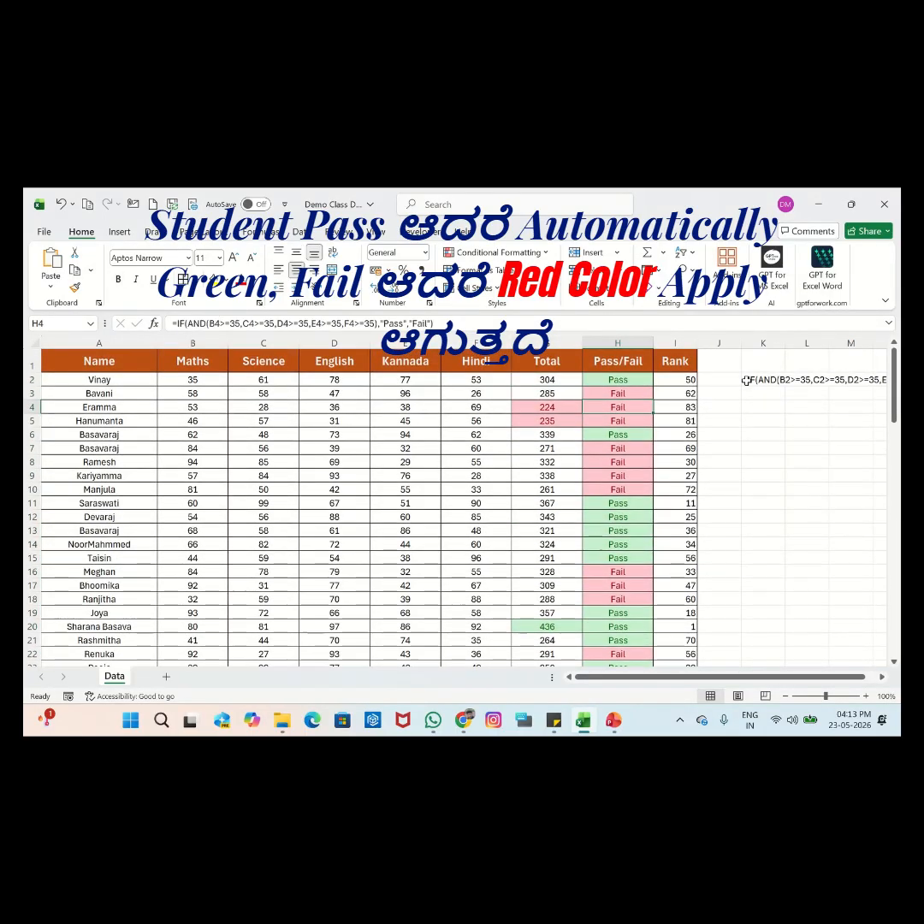
# Set the first student's Hindi mark in F2 to 32 and check the Pass/Fail result in H2
pyautogui.press('Left')
pyautogui.press('Left')
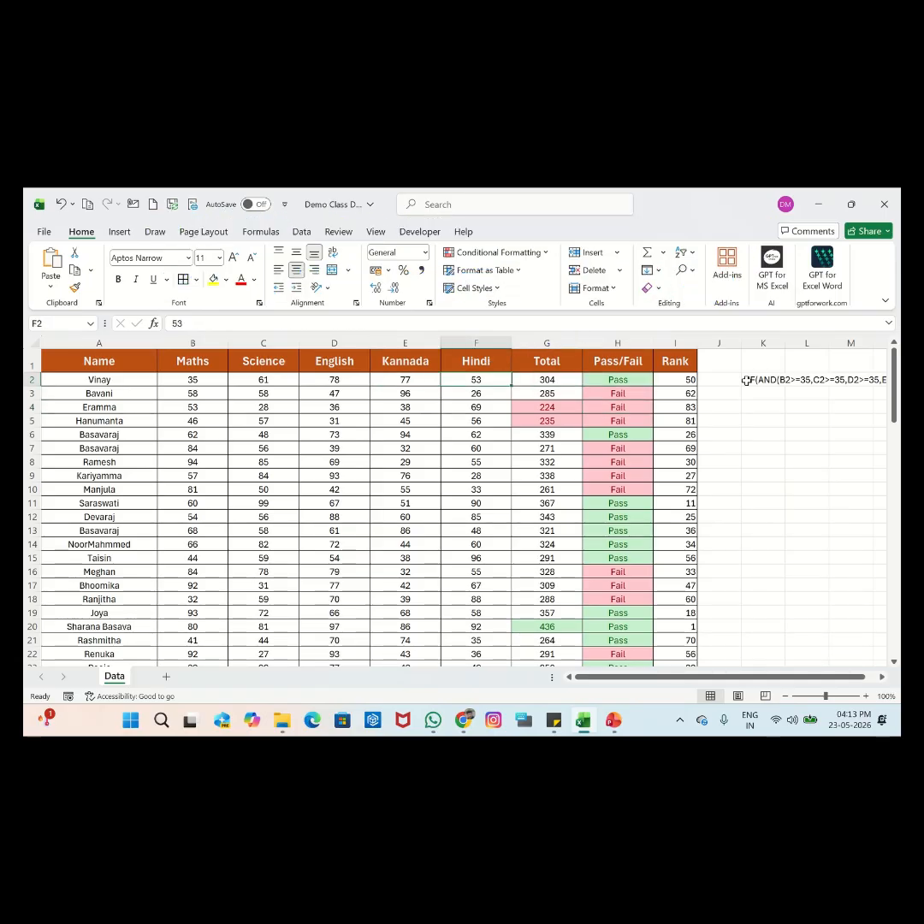
pyautogui.write('32')
pyautogui.press('Return')
pyautogui.press('Right')
pyautogui.press('Right')
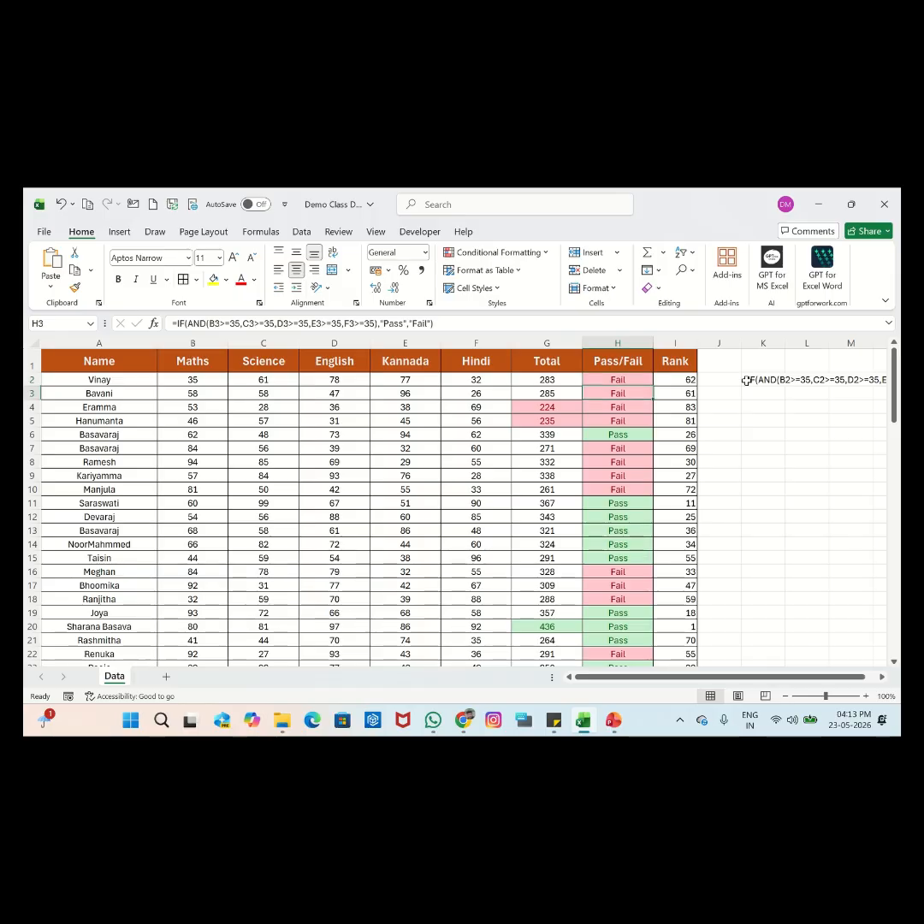
pyautogui.press('Up')
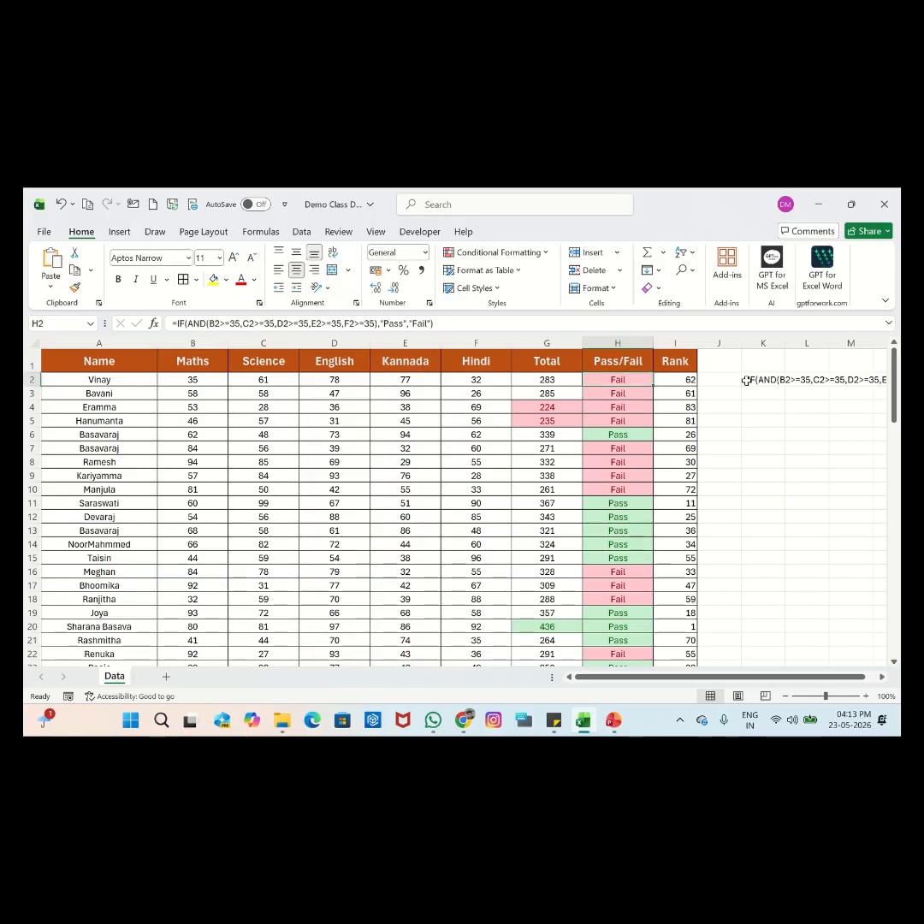
# Turn on filters for the marks table and filter the Pass/Fail column by the light green cell color
pyautogui.press('Up')
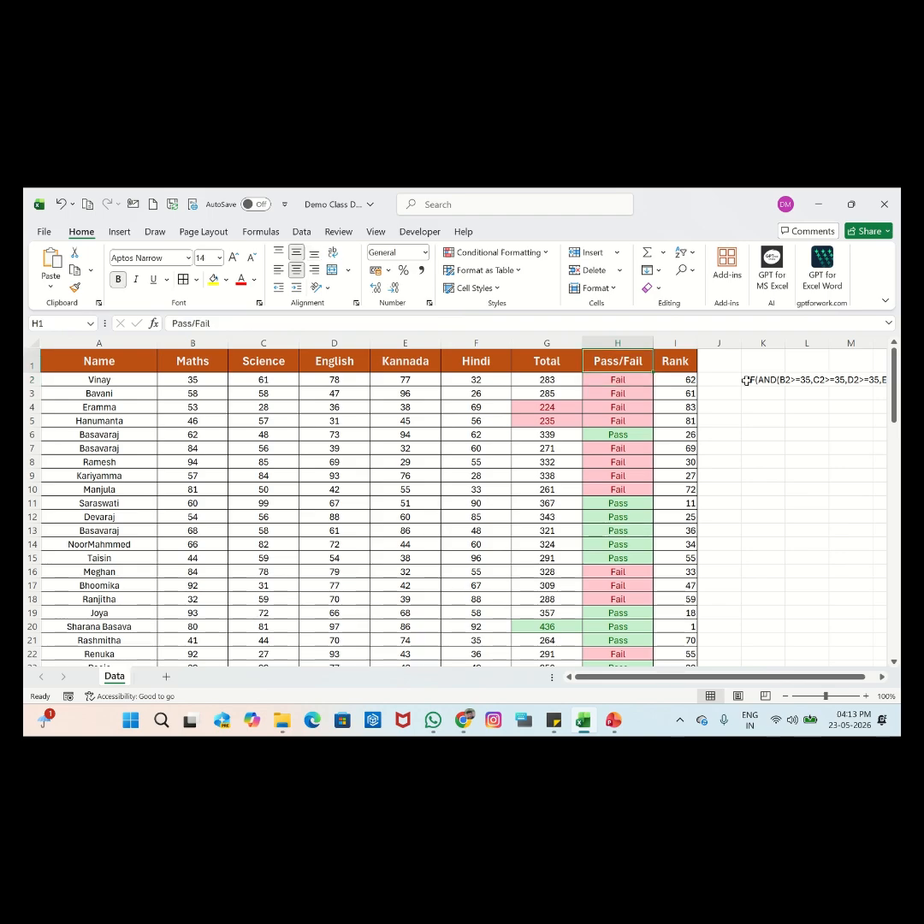
pyautogui.hotkey('ctrl', 'shift', 'l')
pyautogui.hotkey('alt', 'Down')
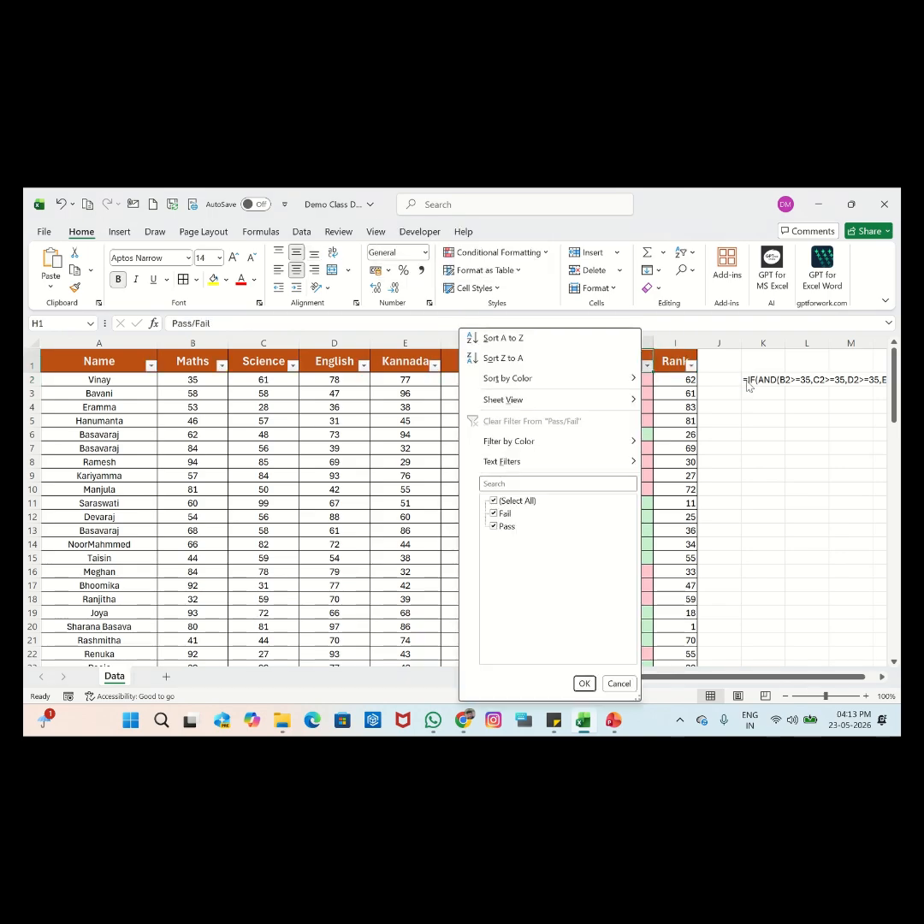
pyautogui.press('Down')
pyautogui.press('Down')
pyautogui.press('Down')
pyautogui.press('Right')
pyautogui.press('Down')
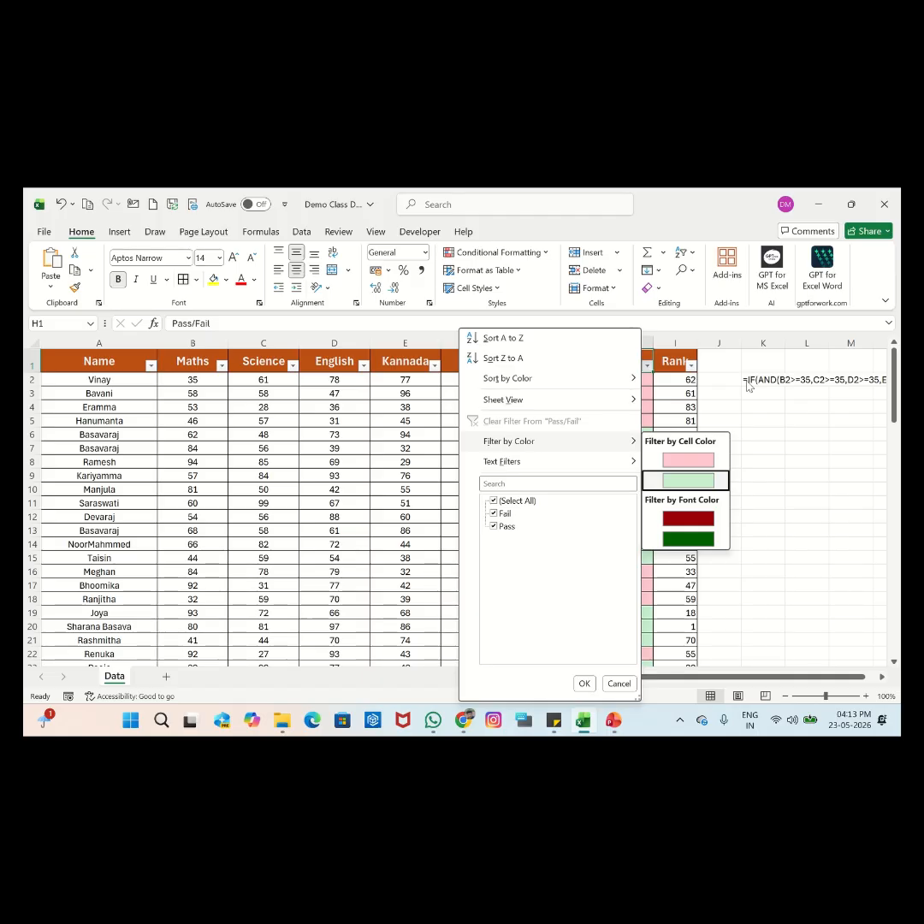
pyautogui.press('Return')
# Select all the filtered Pass results to check how many students passed
pyautogui.press('Up')
pyautogui.hotkey('ctrl', 'shift', 'Down')
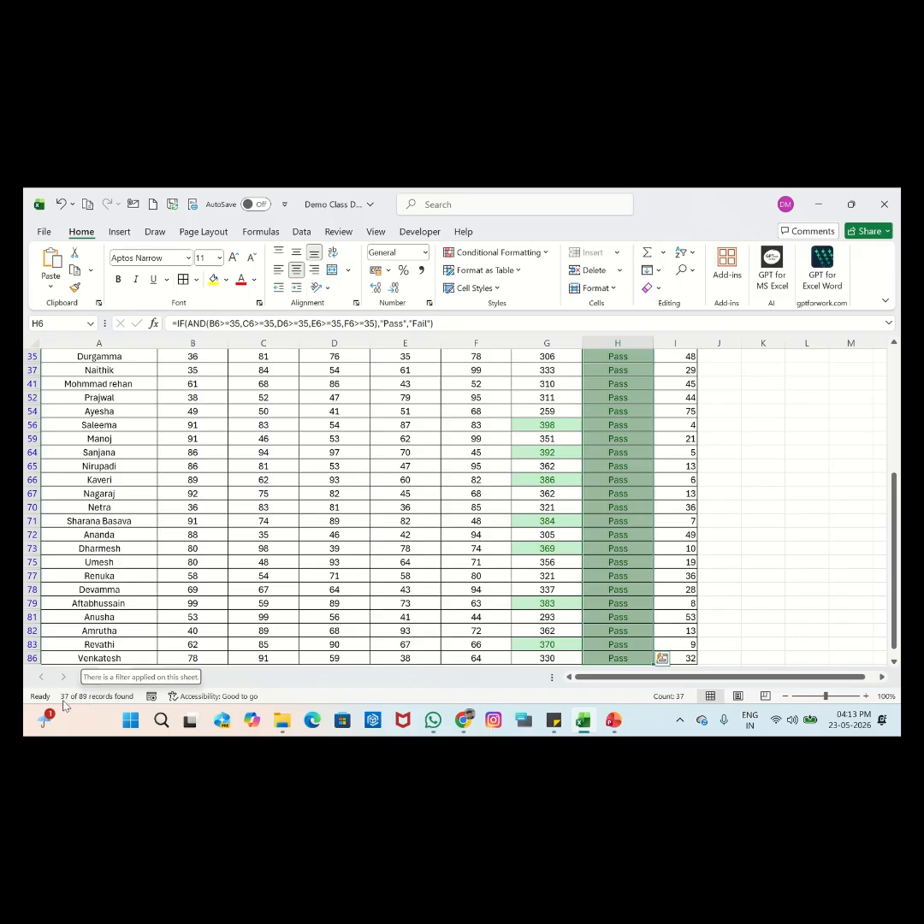
pyautogui.hotkey('ctrl', 'Up')
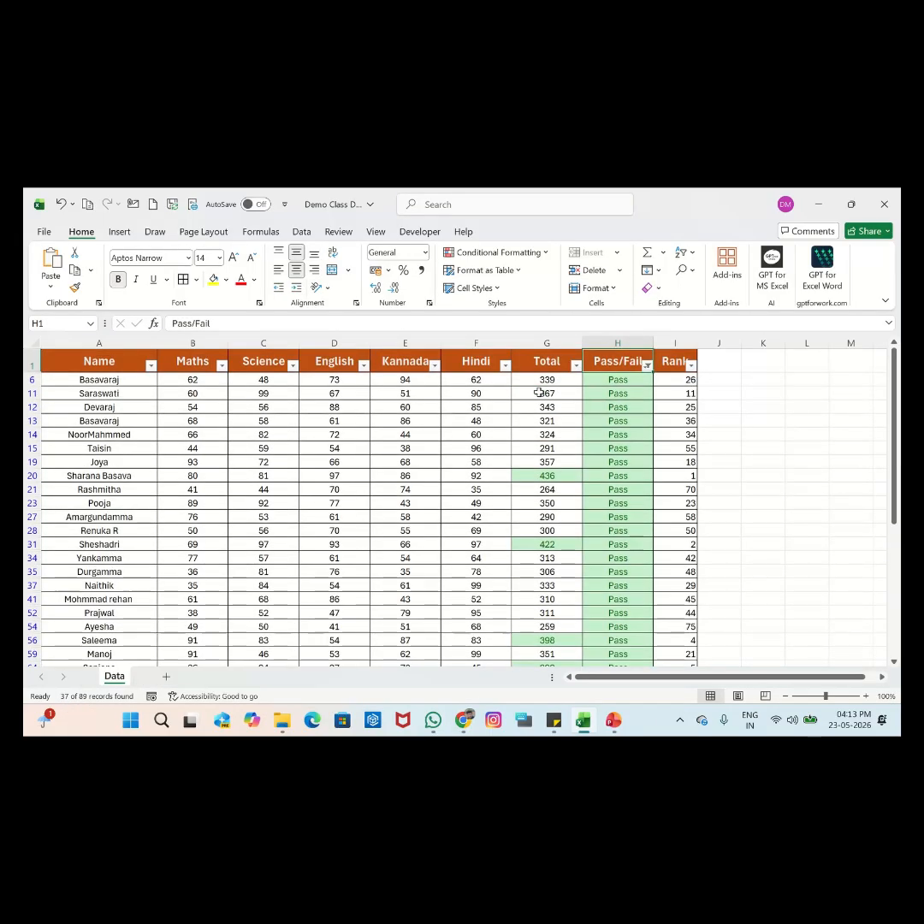
# Remove the filters from the marks table and return to the Name header in A1
pyautogui.hotkey('ctrl', 'shift', 'l')
pyautogui.press('Down')
pyautogui.press('Up')
pyautogui.hotkey('ctrl', 'Left')
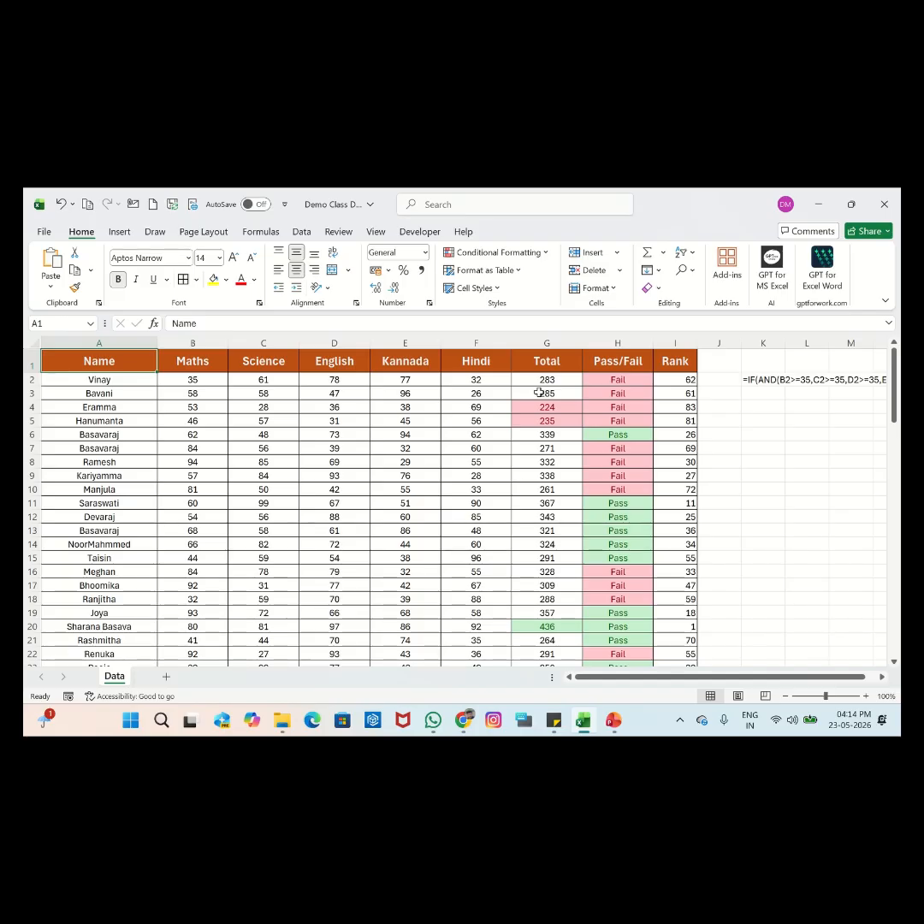
# Look through the student rows and the Name column for repeated names
pyautogui.scroll(-20, 539, 393)
pyautogui.hotkey('ctrl', 'Home')
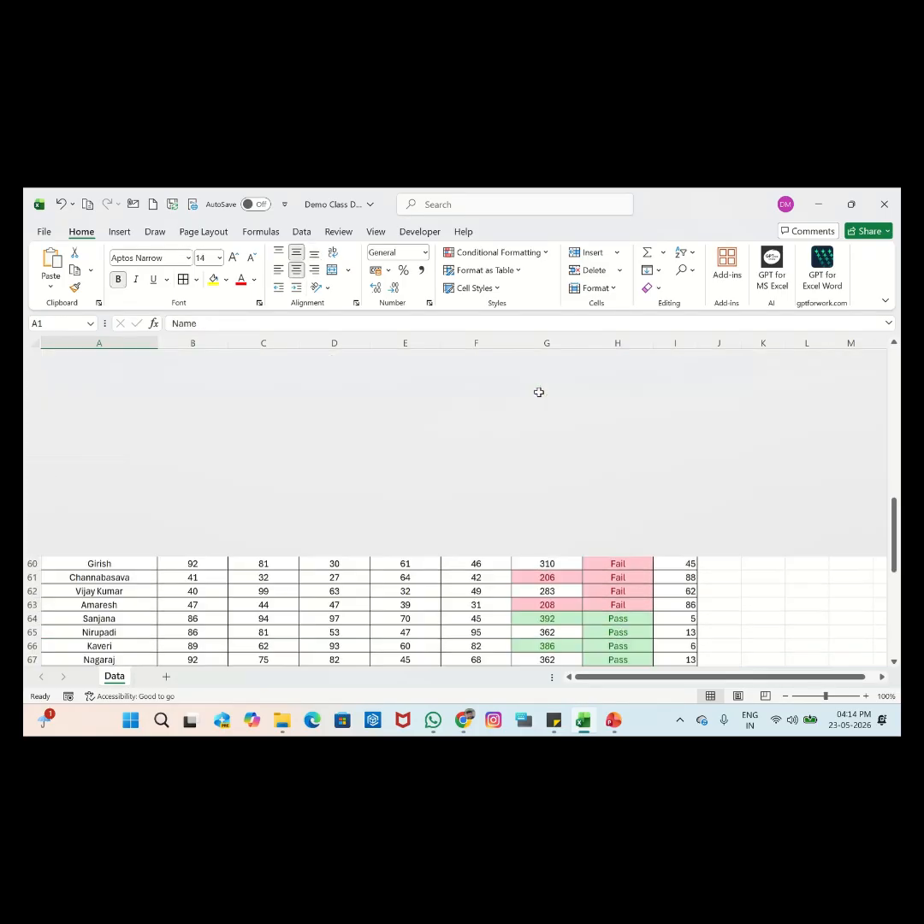
pyautogui.press('Down')
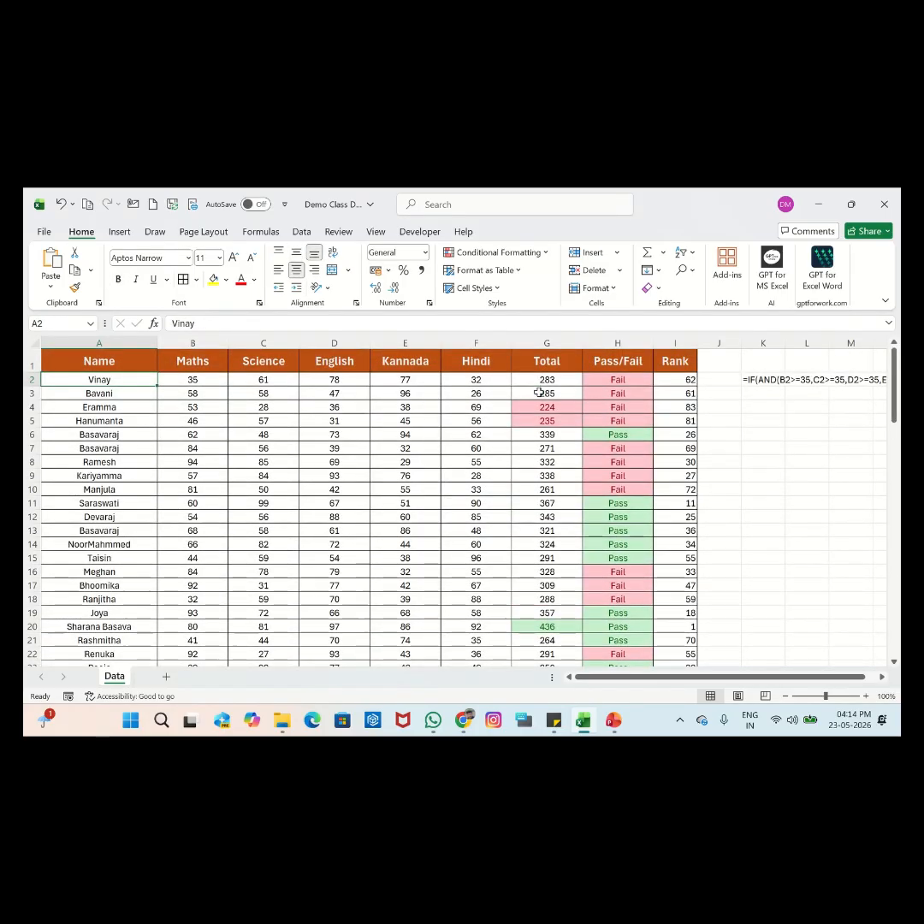
pyautogui.press('Down')
pyautogui.press('Down')
pyautogui.press('Down')
pyautogui.press('Down')
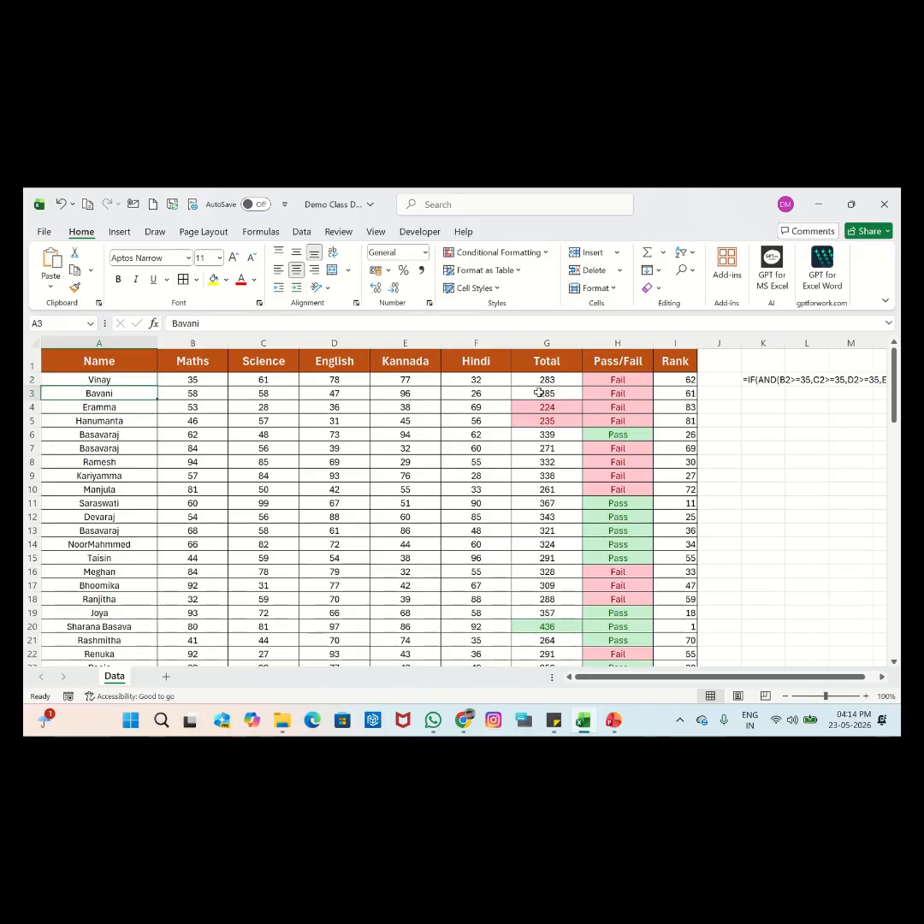
pyautogui.hotkey('shift', 'Down')
pyautogui.press('Down')
pyautogui.press('Down')
pyautogui.press('Down')
pyautogui.press('Down')
pyautogui.press('Down')
pyautogui.press('Down')
pyautogui.press('Down')
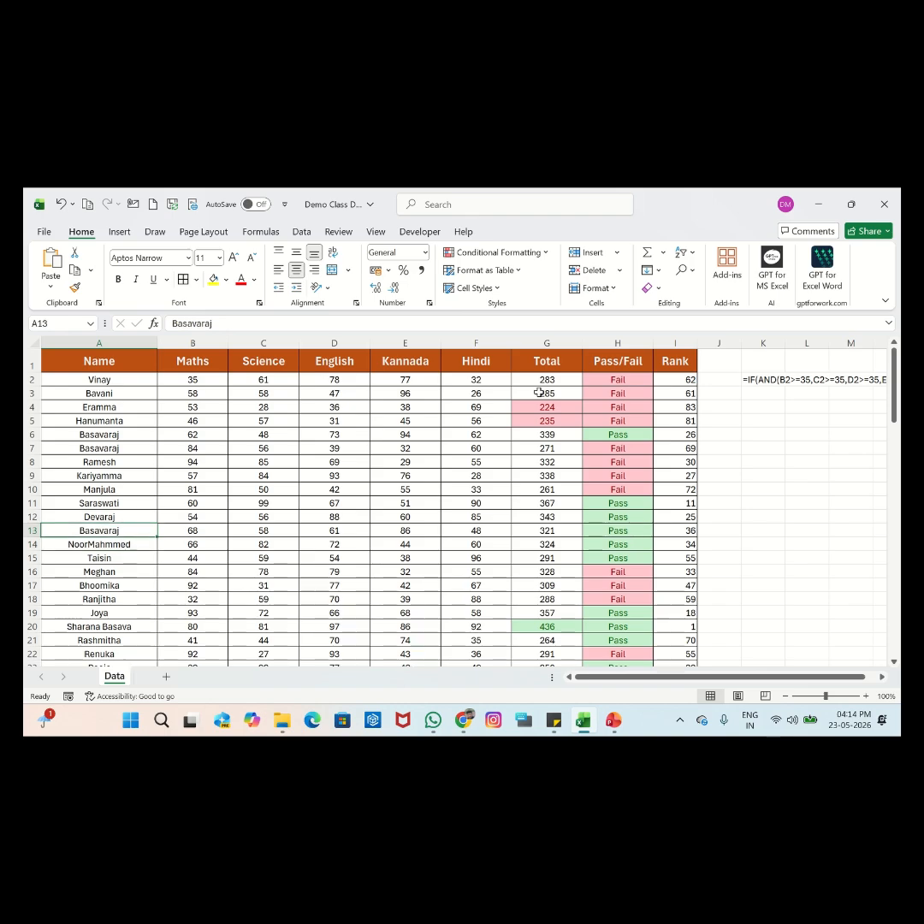
pyautogui.hotkey('ctrl', 'Home')
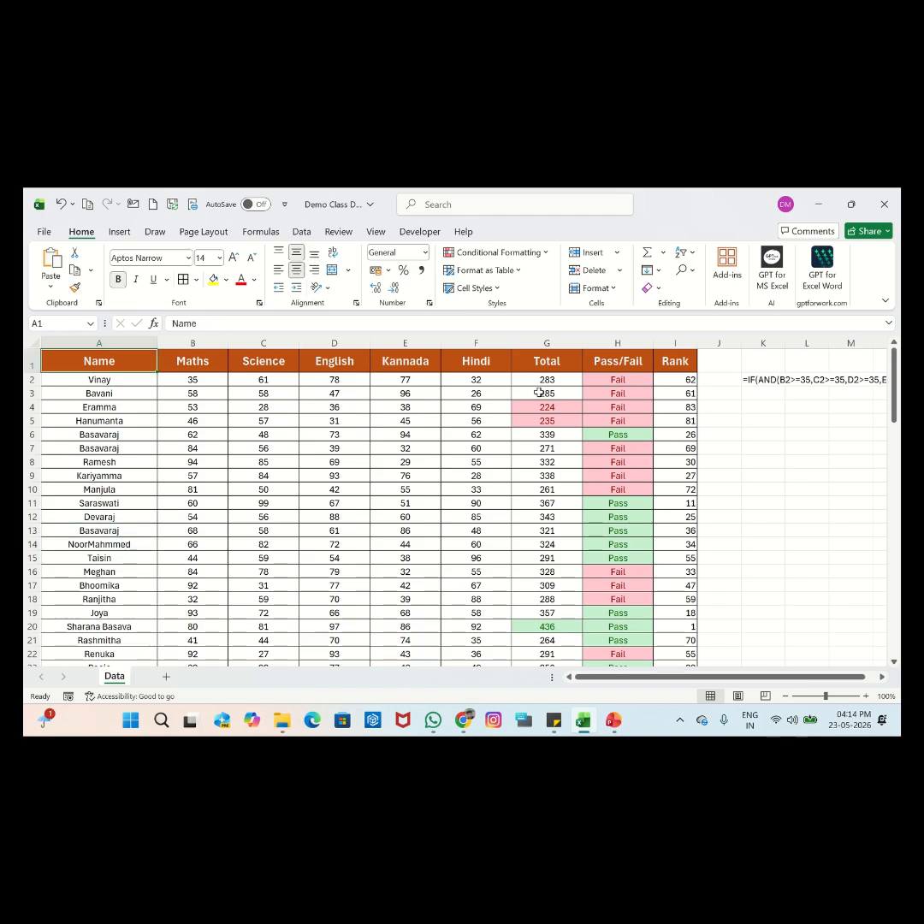
# Highlight duplicate values in the student names A2:A90 with Light Red Fill with Dark Red Text
pyautogui.press('Down')
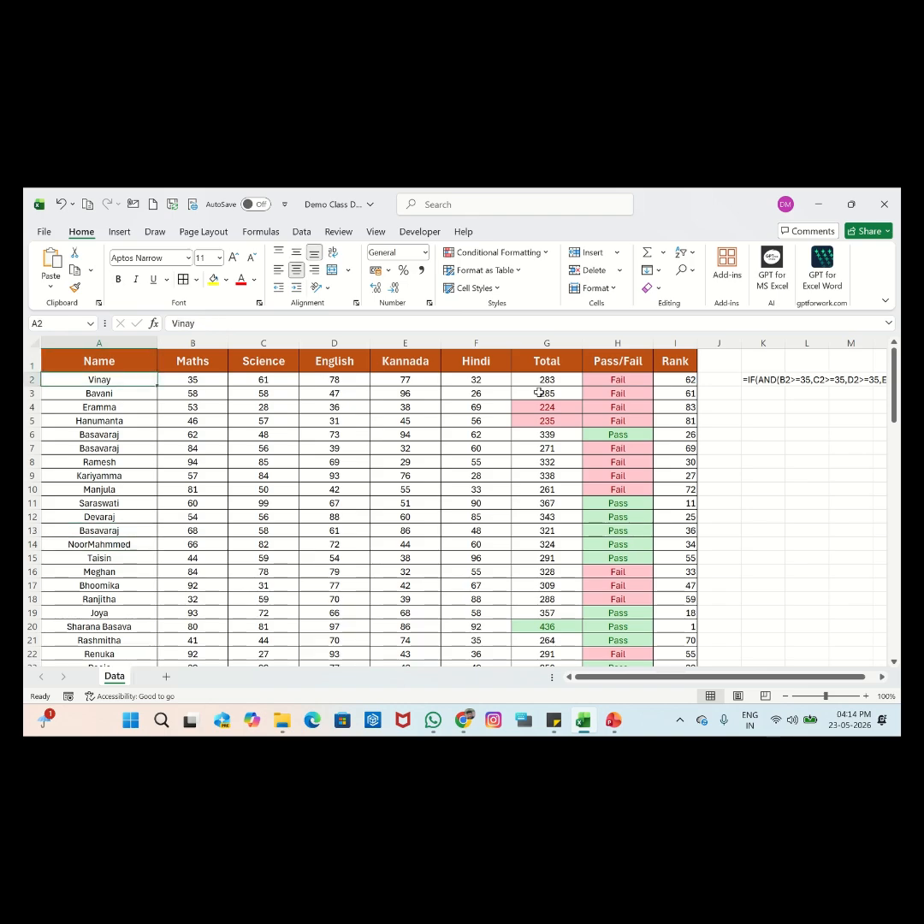
pyautogui.press('Up')
pyautogui.press('Down')
pyautogui.hotkey('ctrl', 'shift', 'Down')
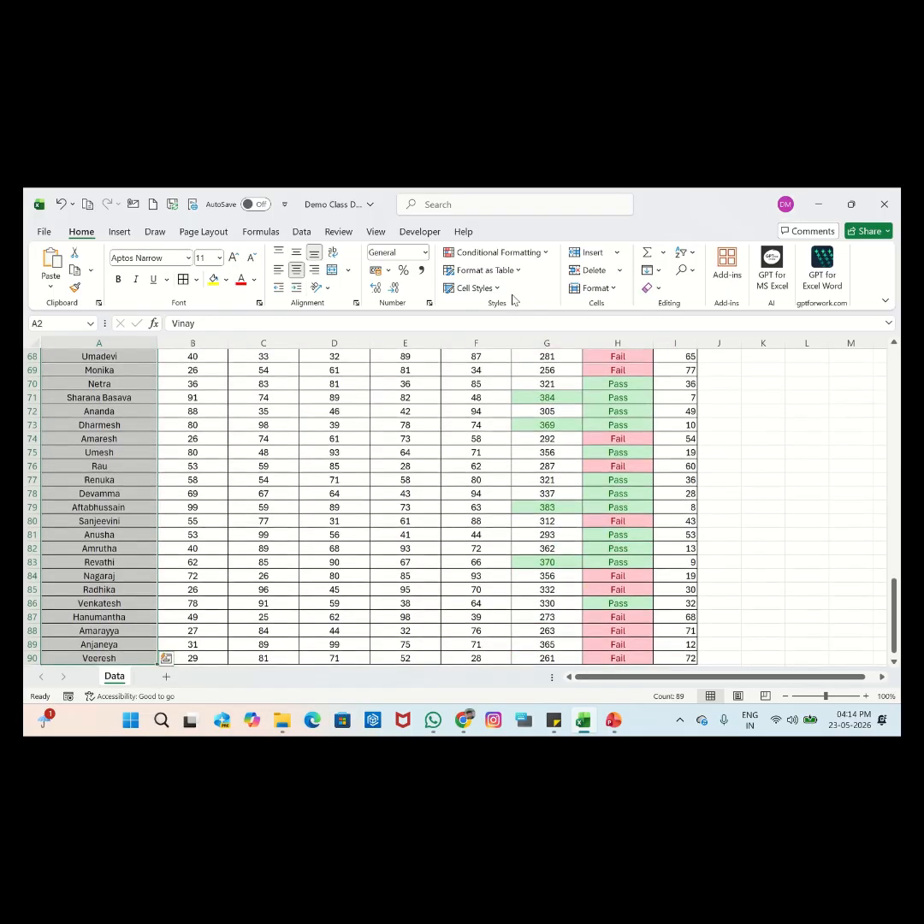
pyautogui.click(514, 252)
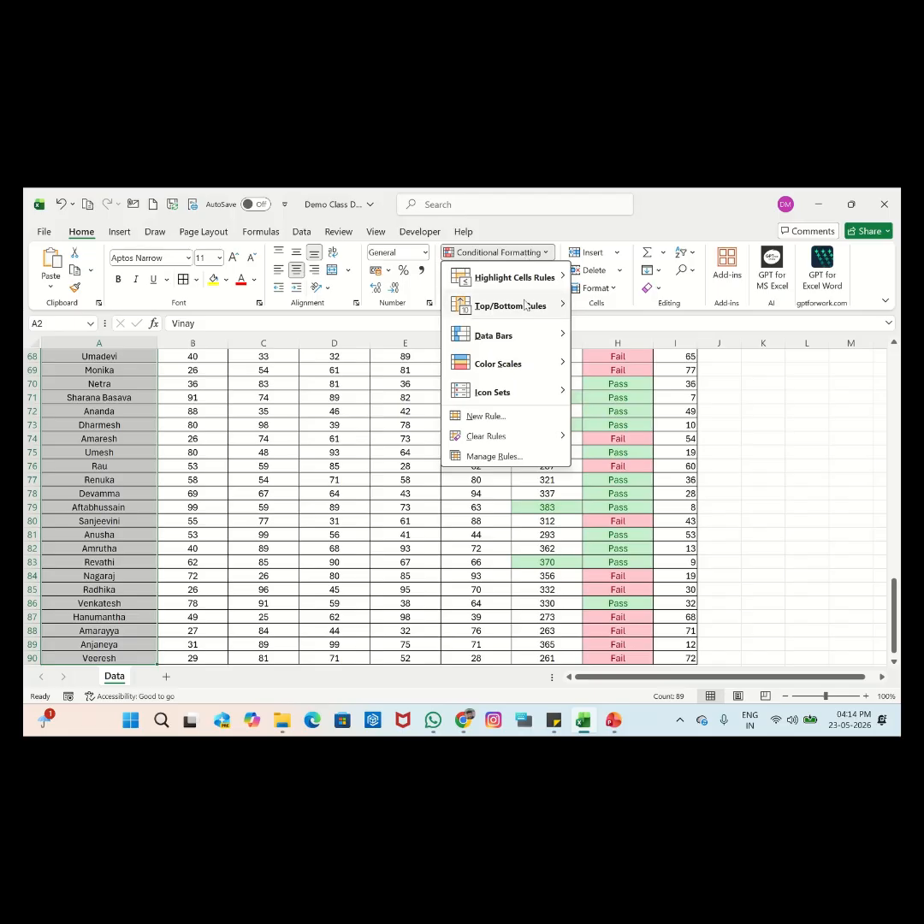
pyautogui.moveTo(526, 287)
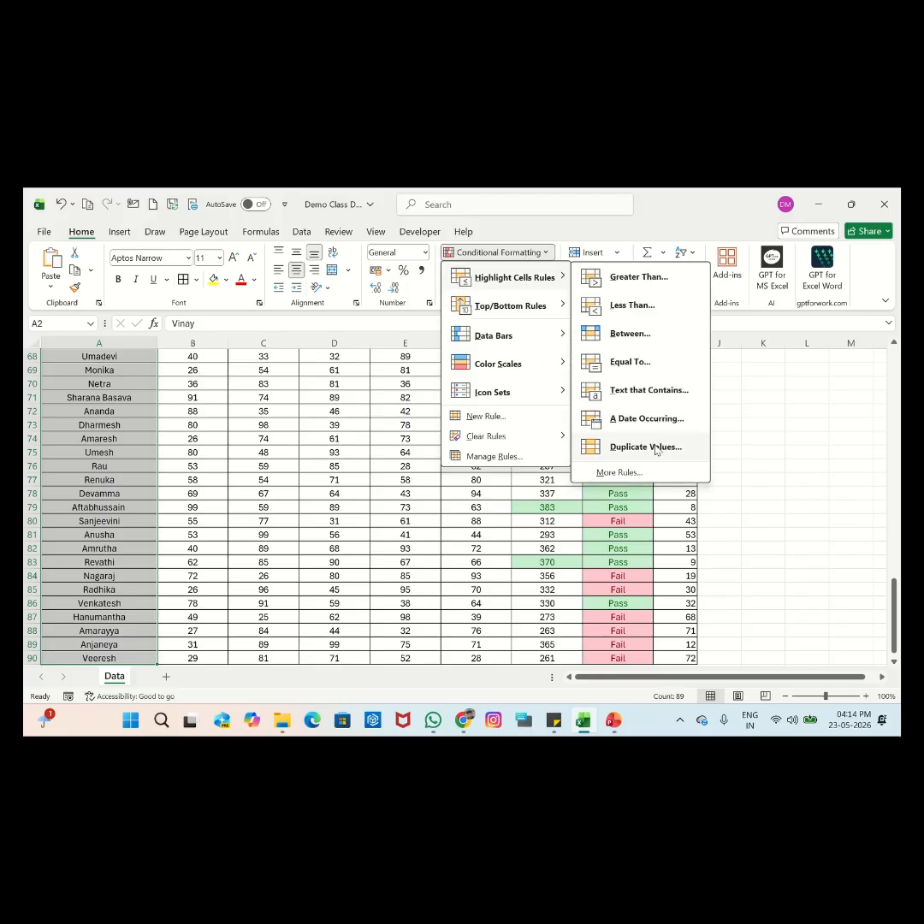
pyautogui.click(646, 447)
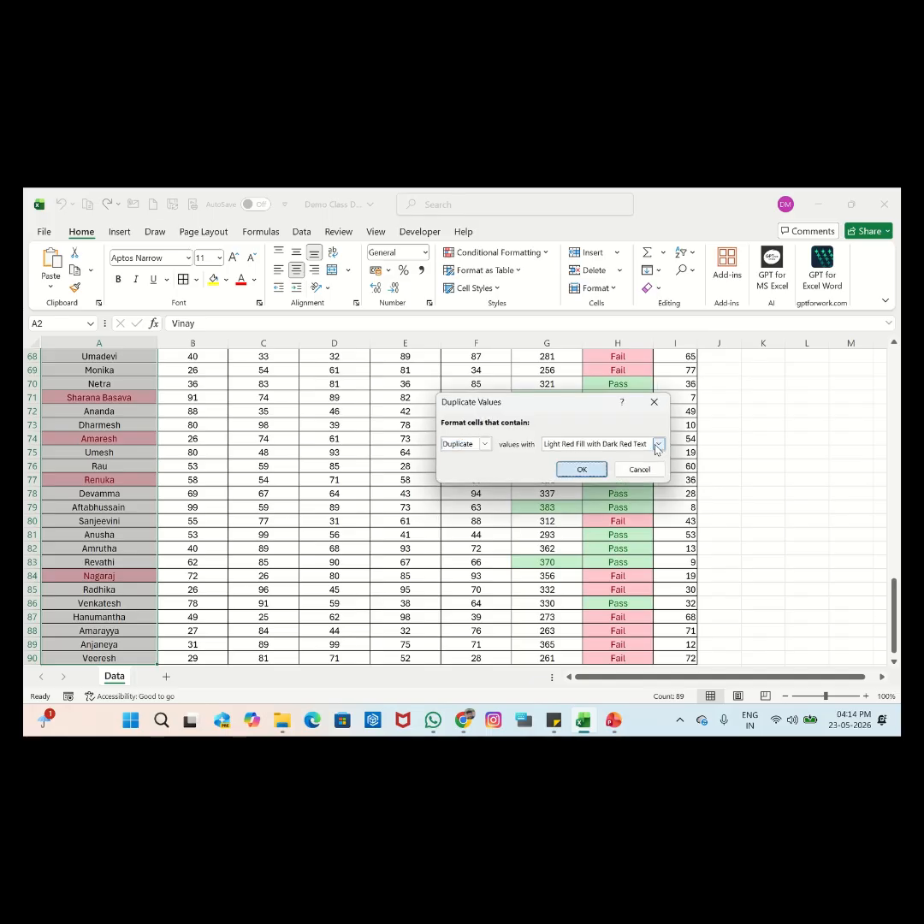
pyautogui.press('Return')
# Turn on filters for the table and filter the Name column by the light red cell color
pyautogui.hotkey('ctrl', 'Home')
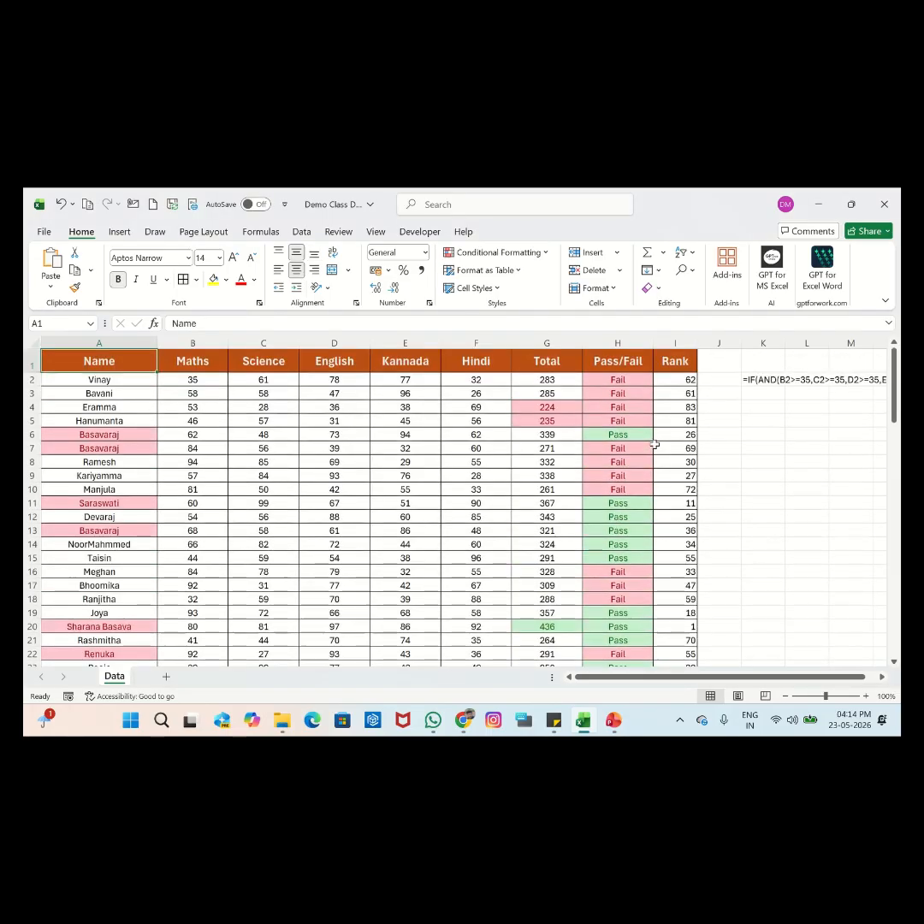
pyautogui.hotkey('alt', 'd')
pyautogui.press('f')
pyautogui.press('f')
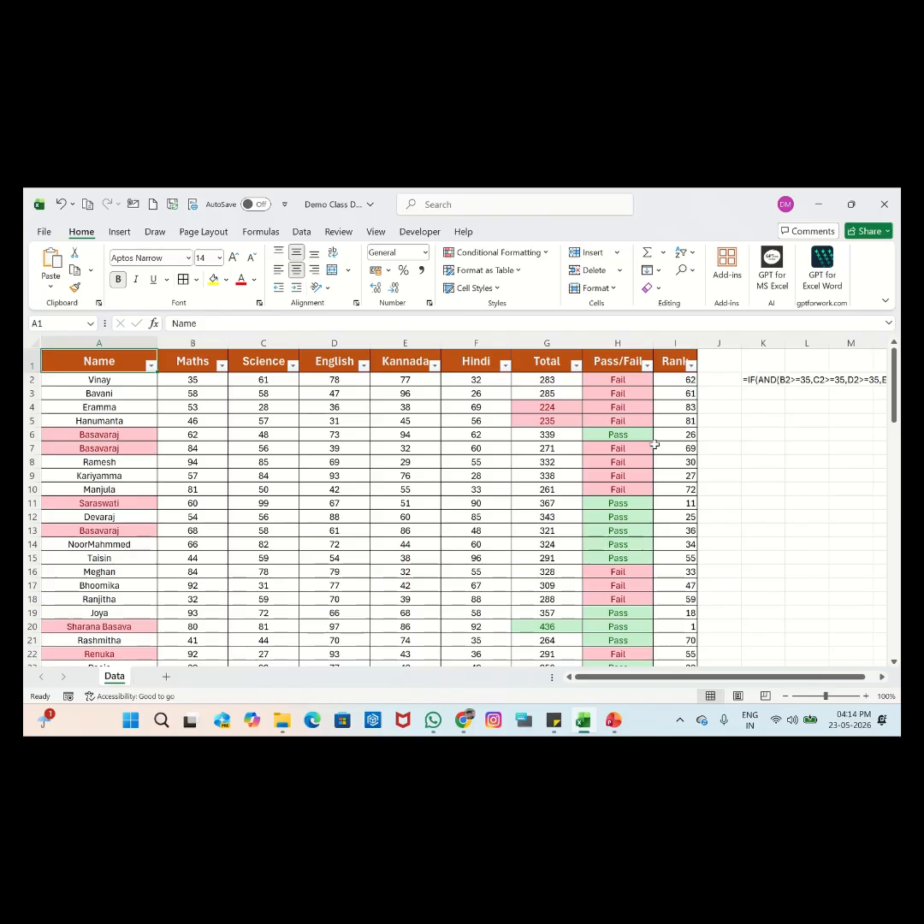
pyautogui.hotkey('alt', 'Down')
pyautogui.press('Down')
pyautogui.press('Down')
pyautogui.press('Down')
pyautogui.press('Down')
pyautogui.press('Right')
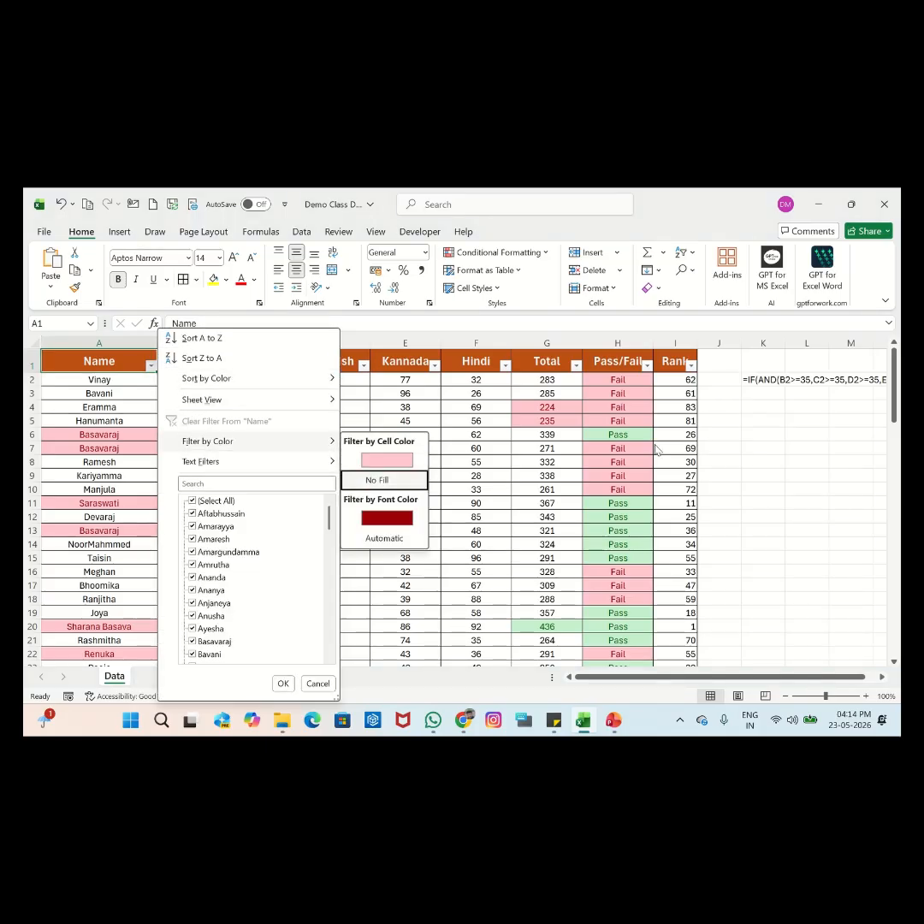
pyautogui.press('Up')
pyautogui.press('Return')
# Examine the filtered duplicate student names, leaving the name in A6 unedited
pyautogui.press('Down')
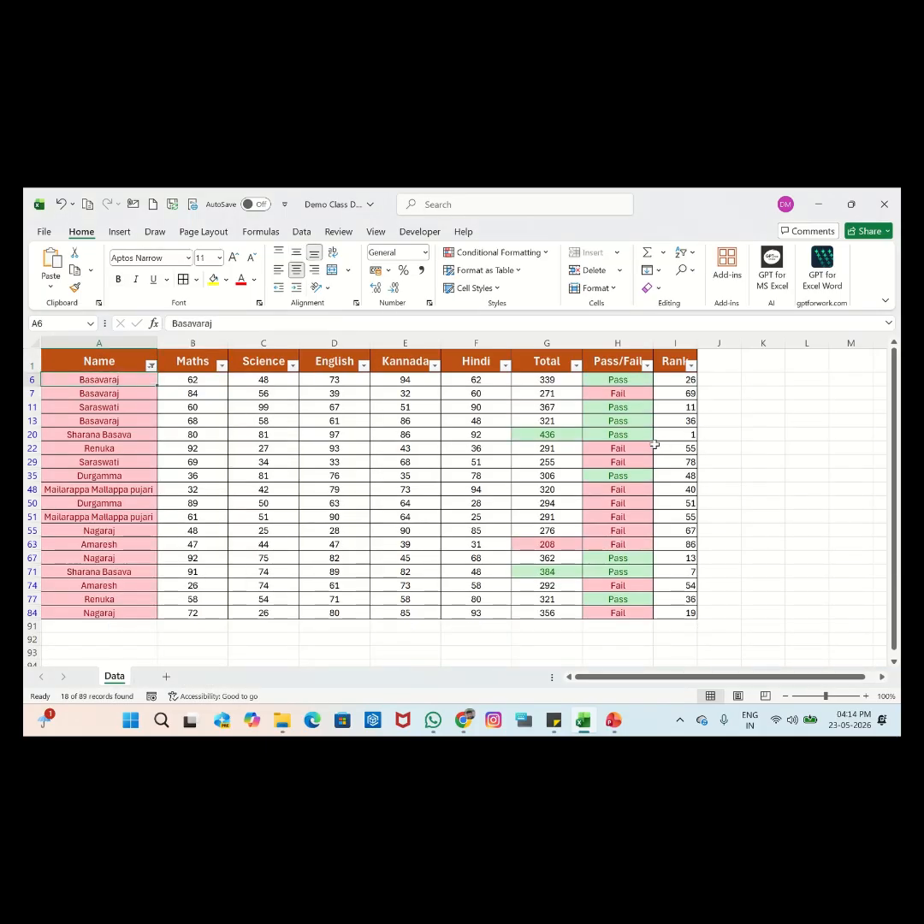
pyautogui.press('Down')
pyautogui.press('Down')
pyautogui.press('Down')
pyautogui.press('Up')
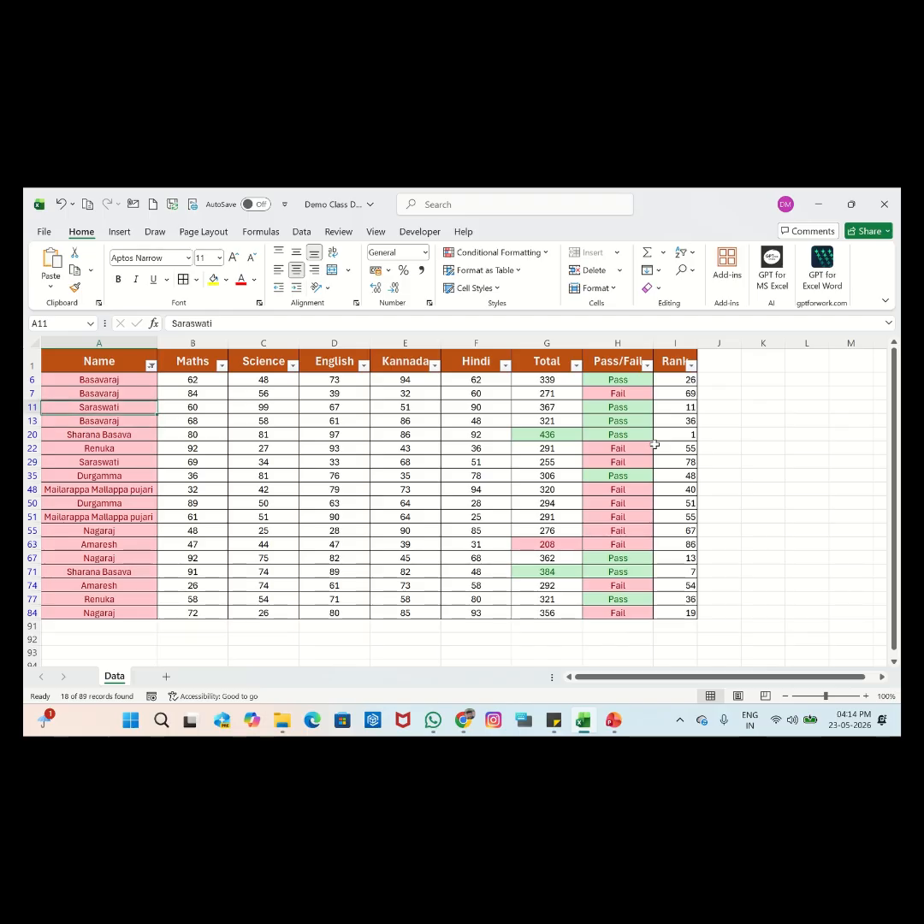
pyautogui.press('Up')
pyautogui.press('Up')
pyautogui.press('F2')
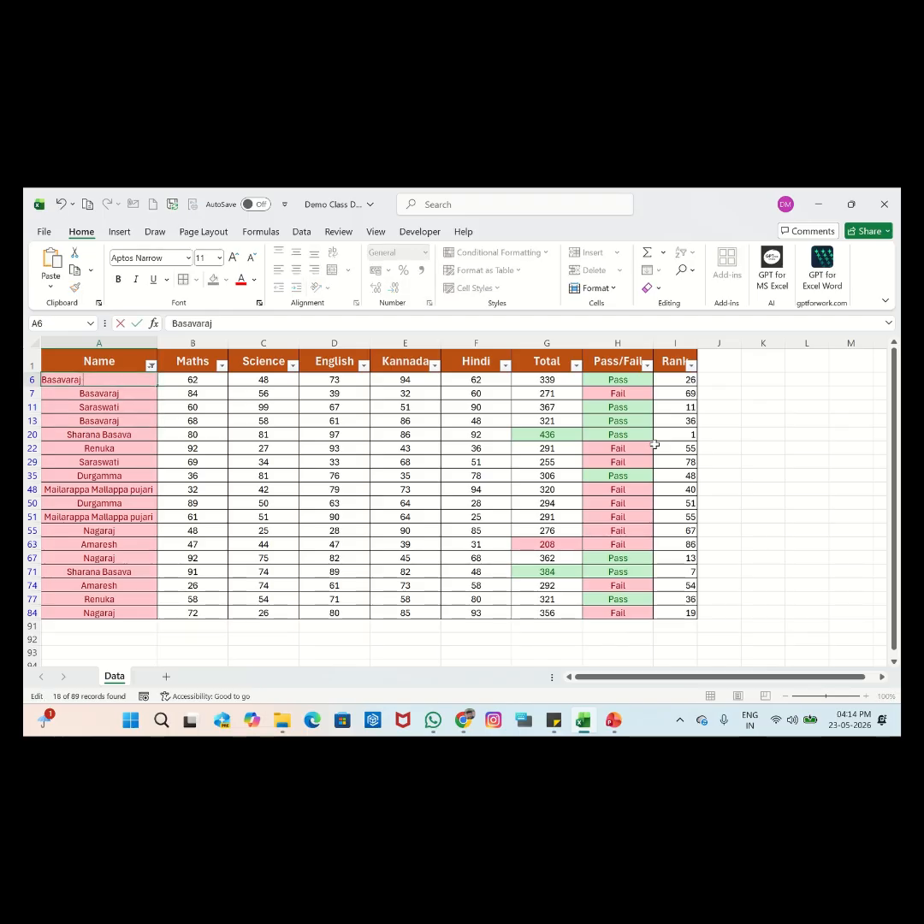
pyautogui.press('Escape')
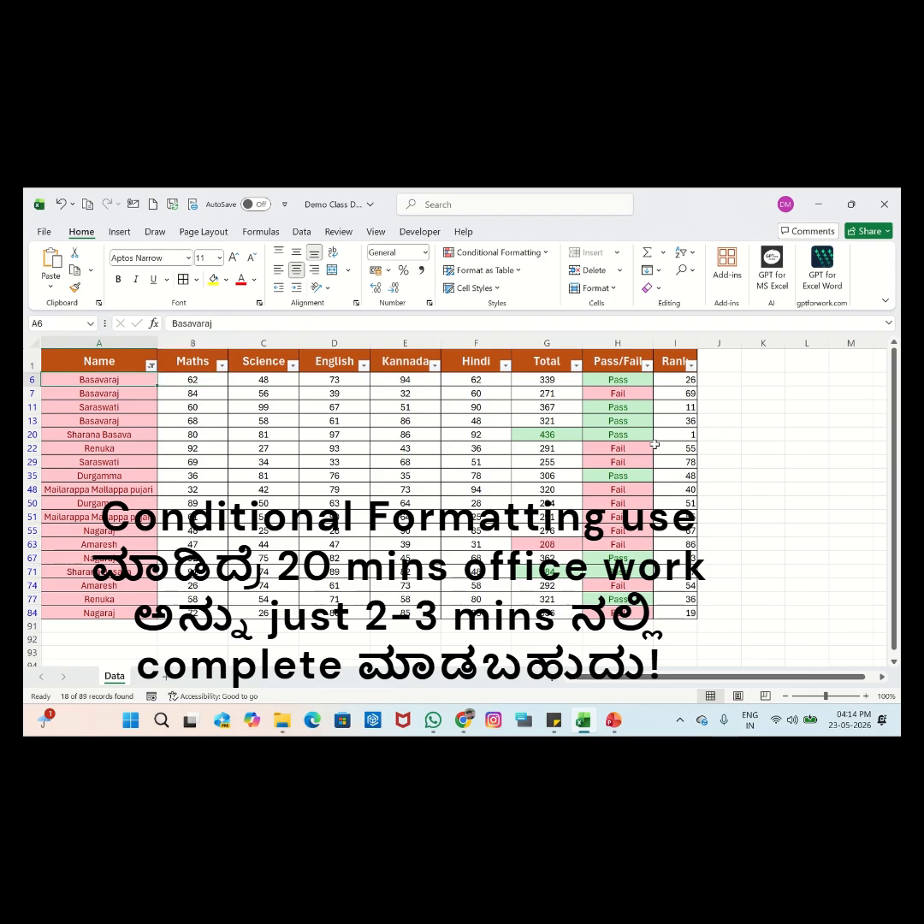
# Append the initial K to the student name in A6 and the initial J to the one in A7
pyautogui.press('F2')
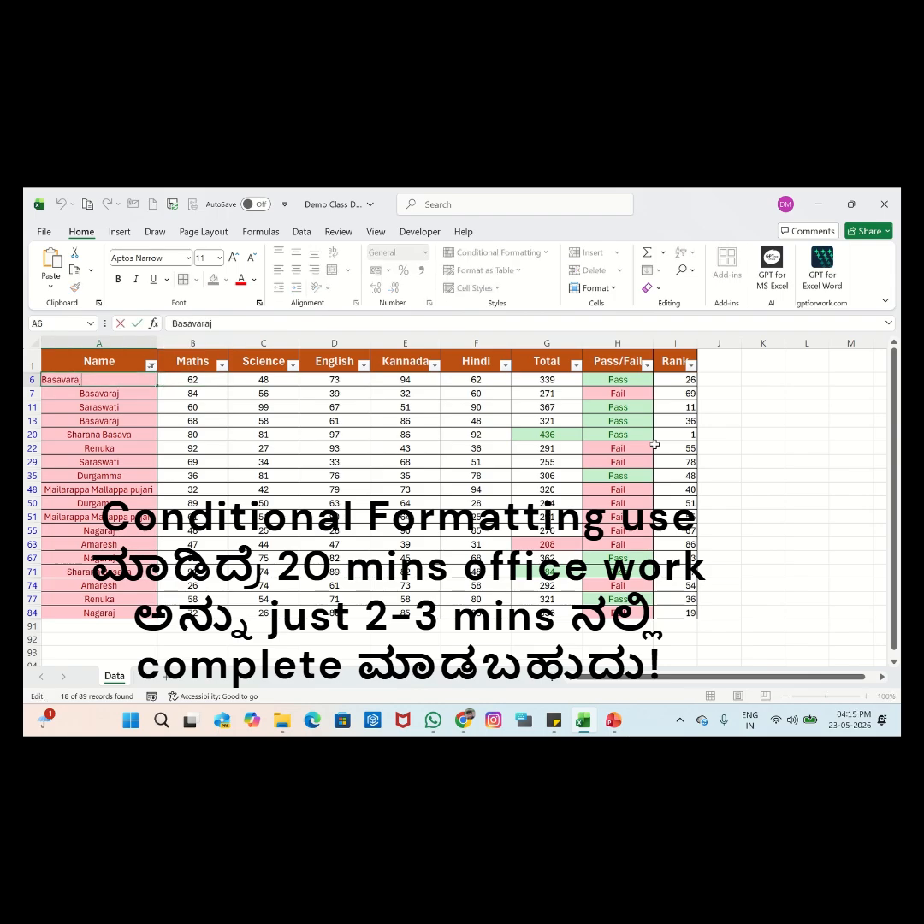
pyautogui.write('K')
pyautogui.press('Return')
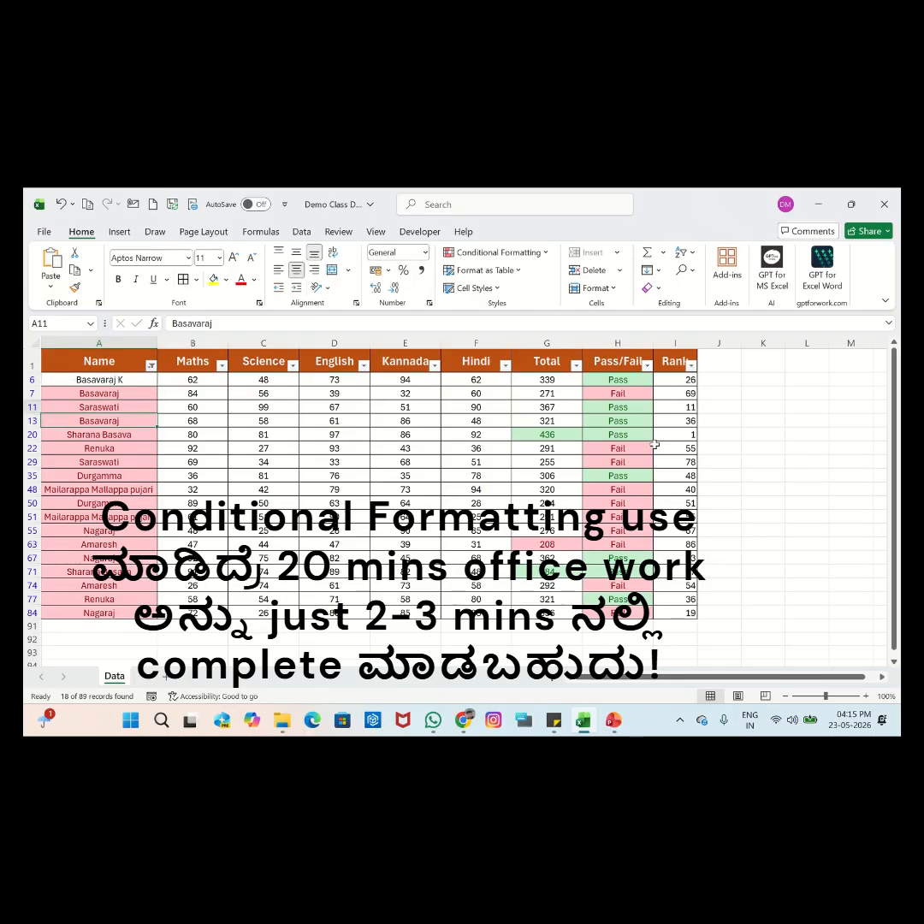
pyautogui.press('F2')
pyautogui.write('K')
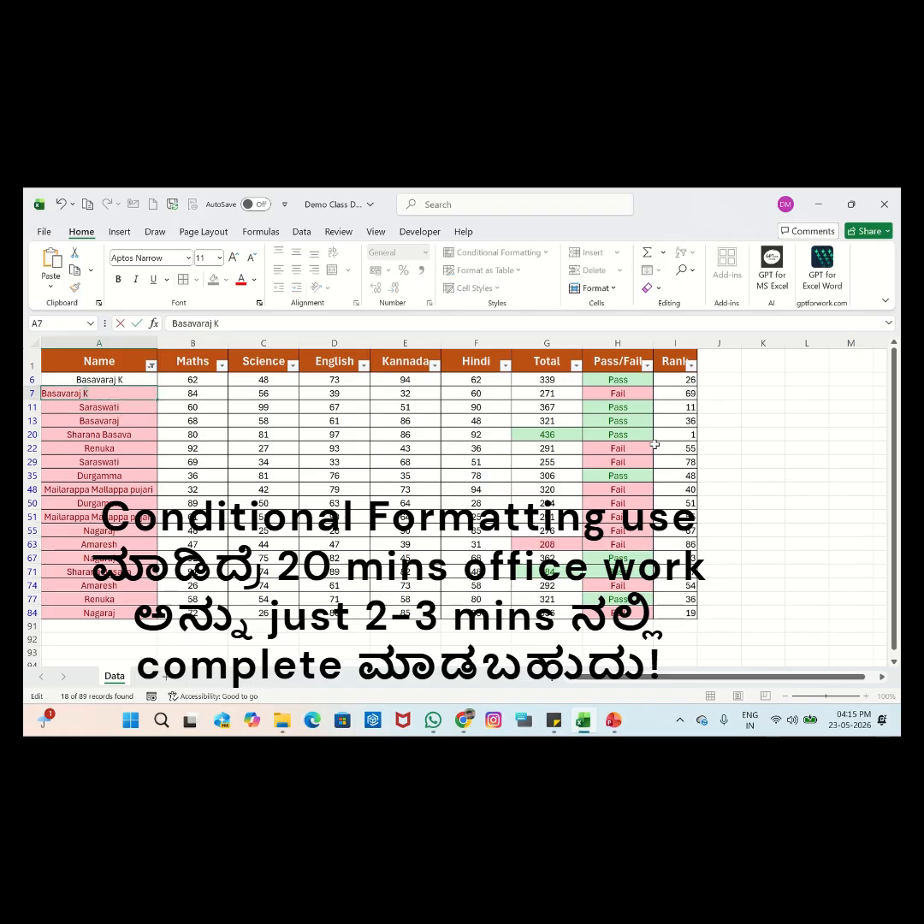
pyautogui.press('BackSpace')
pyautogui.press('BackSpace')
pyautogui.write('J')
pyautogui.press('Return')
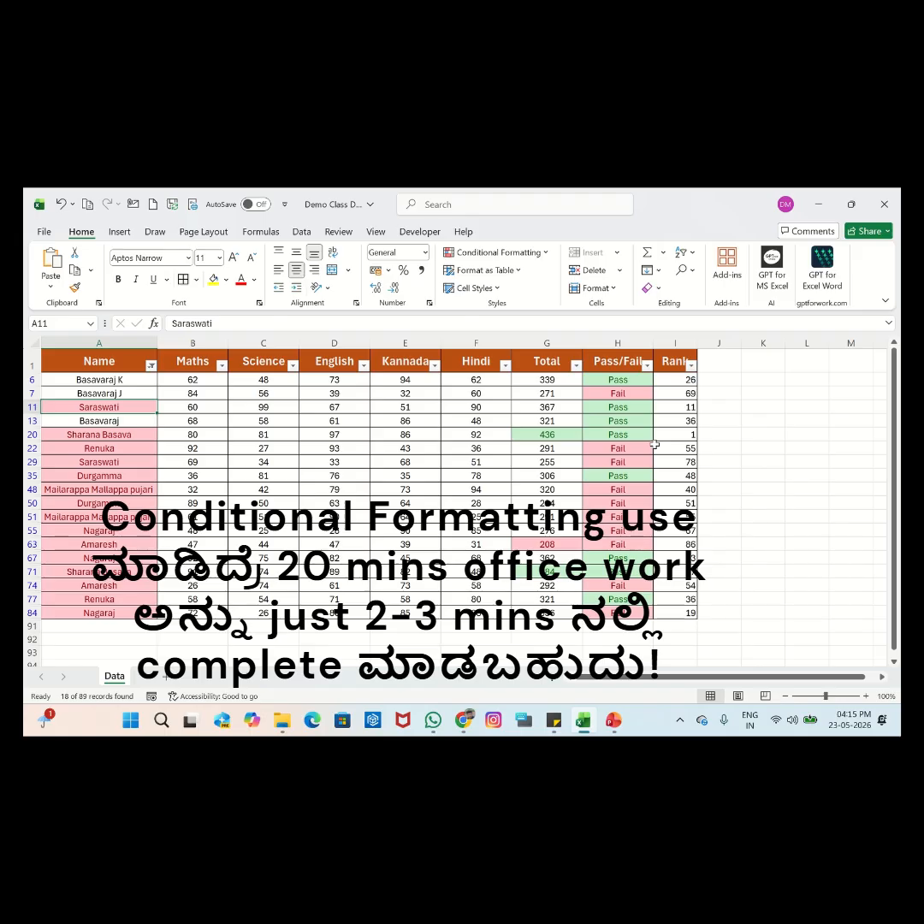
# Append the student's surname to the duplicate name in A20
pyautogui.press('Down')
pyautogui.press('Down')
pyautogui.press('Down')
pyautogui.press('Up')
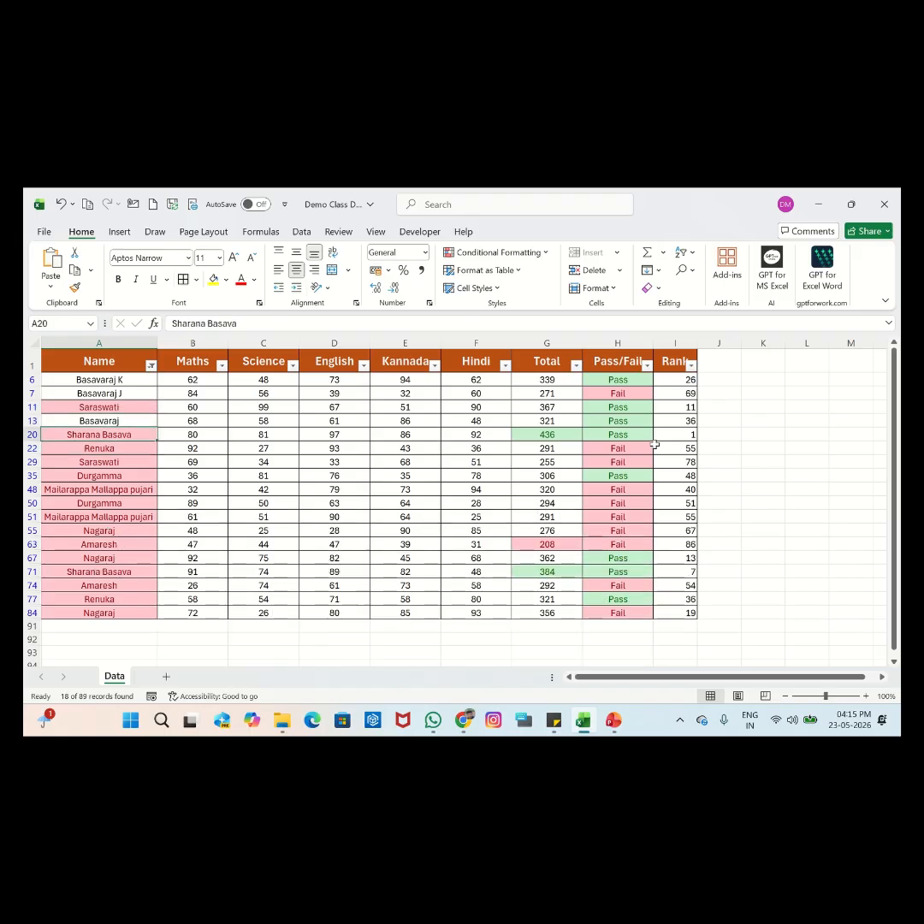
pyautogui.press('F2')
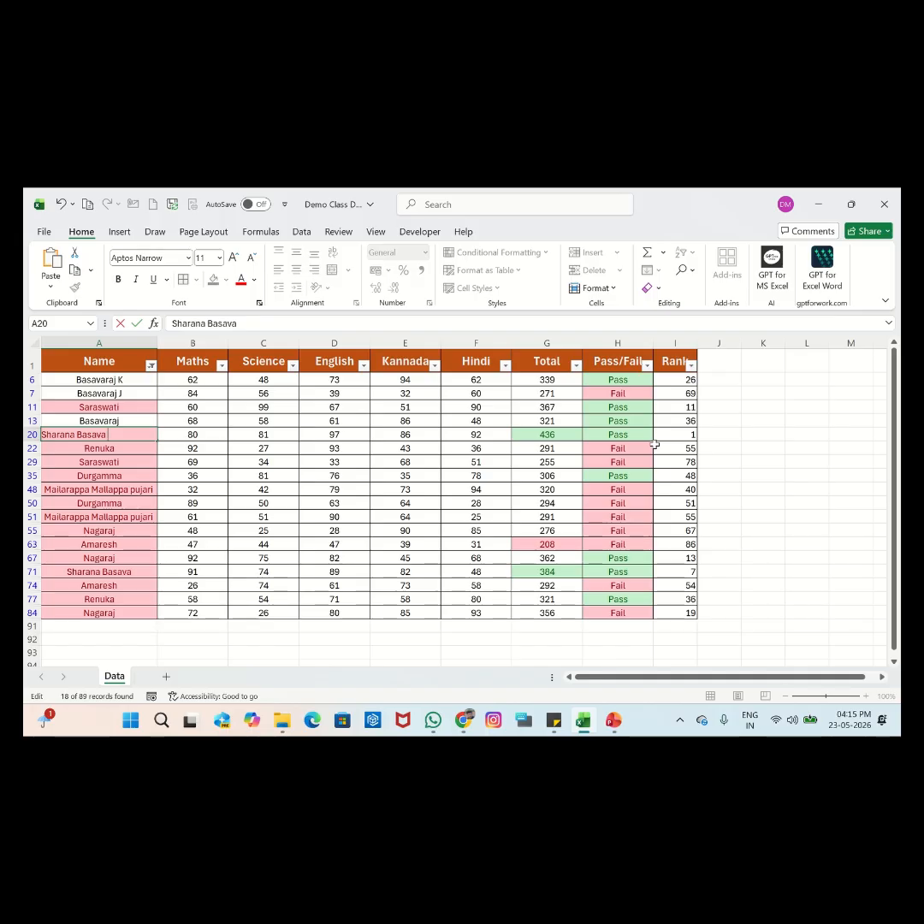
pyautogui.write('Hugar')
pyautogui.press('Return')
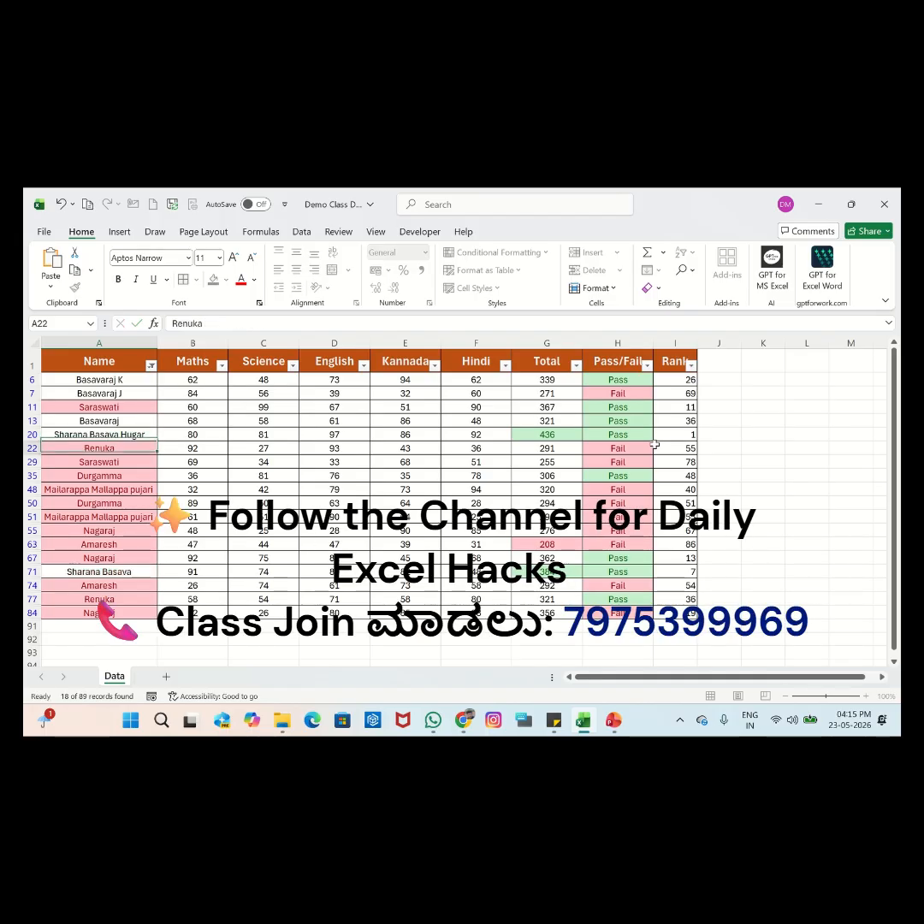
# Look through the remaining names in the filtered list to see which are still highlighted as duplicates
pyautogui.press('Down')
pyautogui.press('Down')
pyautogui.press('Down')
pyautogui.press('Down')
pyautogui.press('Down')
pyautogui.press('Down')
pyautogui.press('Down')
pyautogui.press('Down')
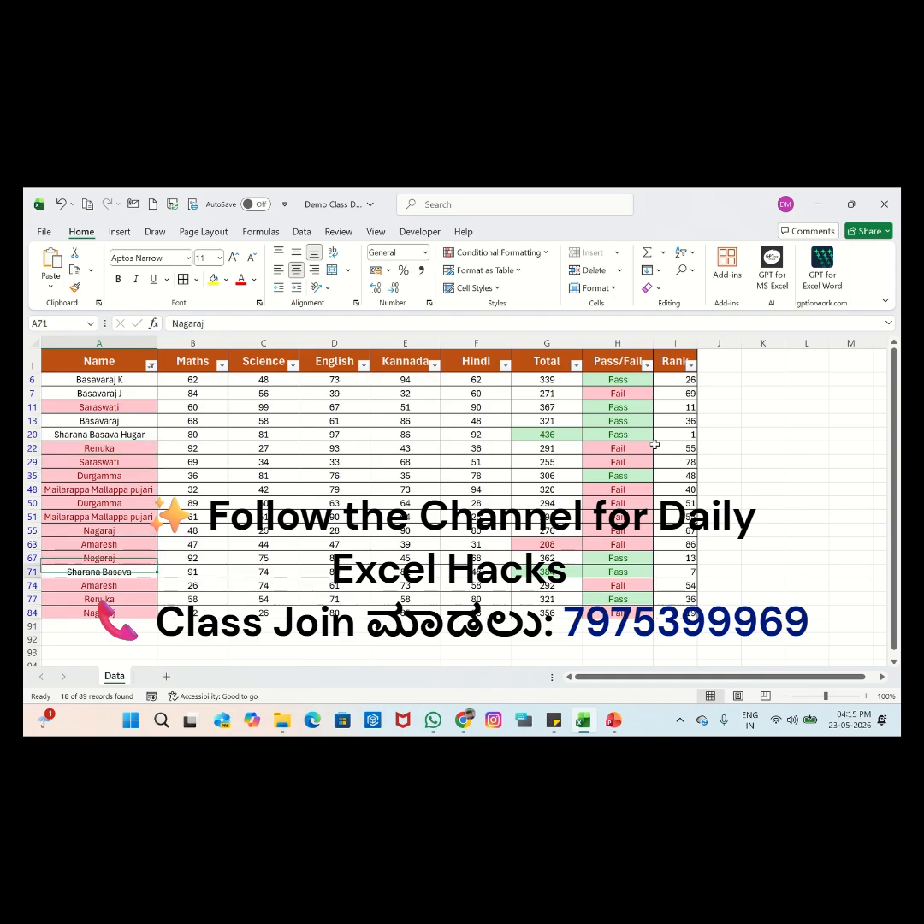
pyautogui.press('Down')
pyautogui.press('Down')
pyautogui.press('Up')
pyautogui.press('Up')
pyautogui.press('Up')
pyautogui.press('Up')
pyautogui.press('Up')
pyautogui.press('Up')
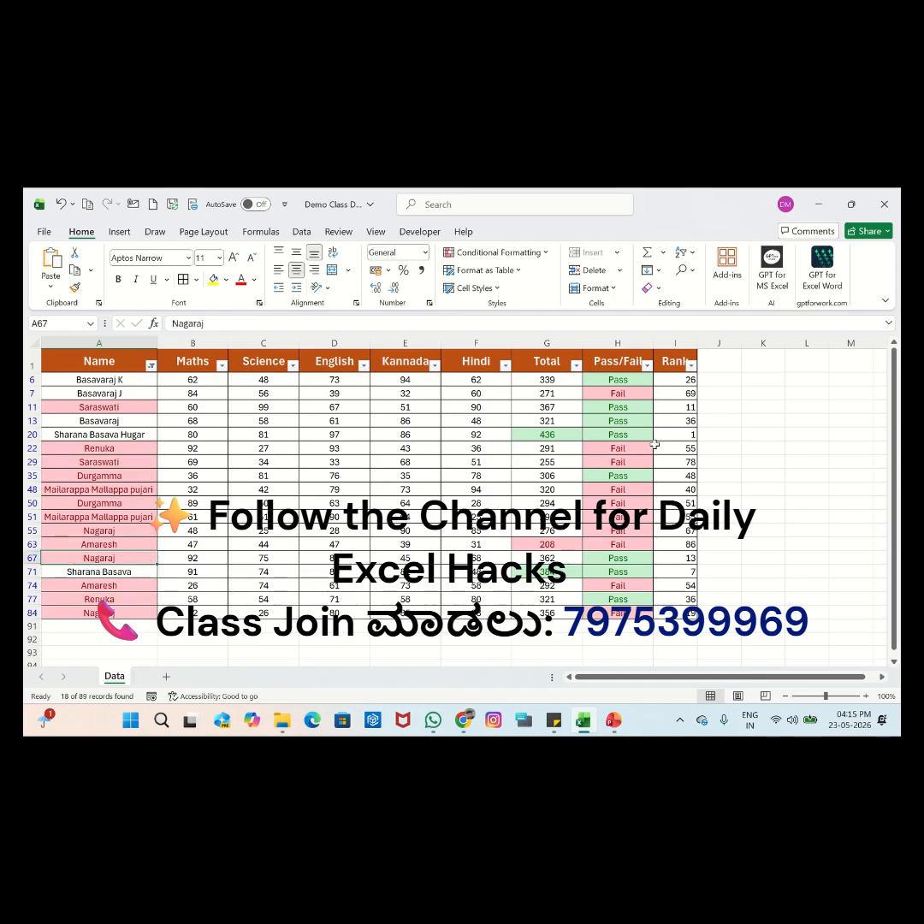